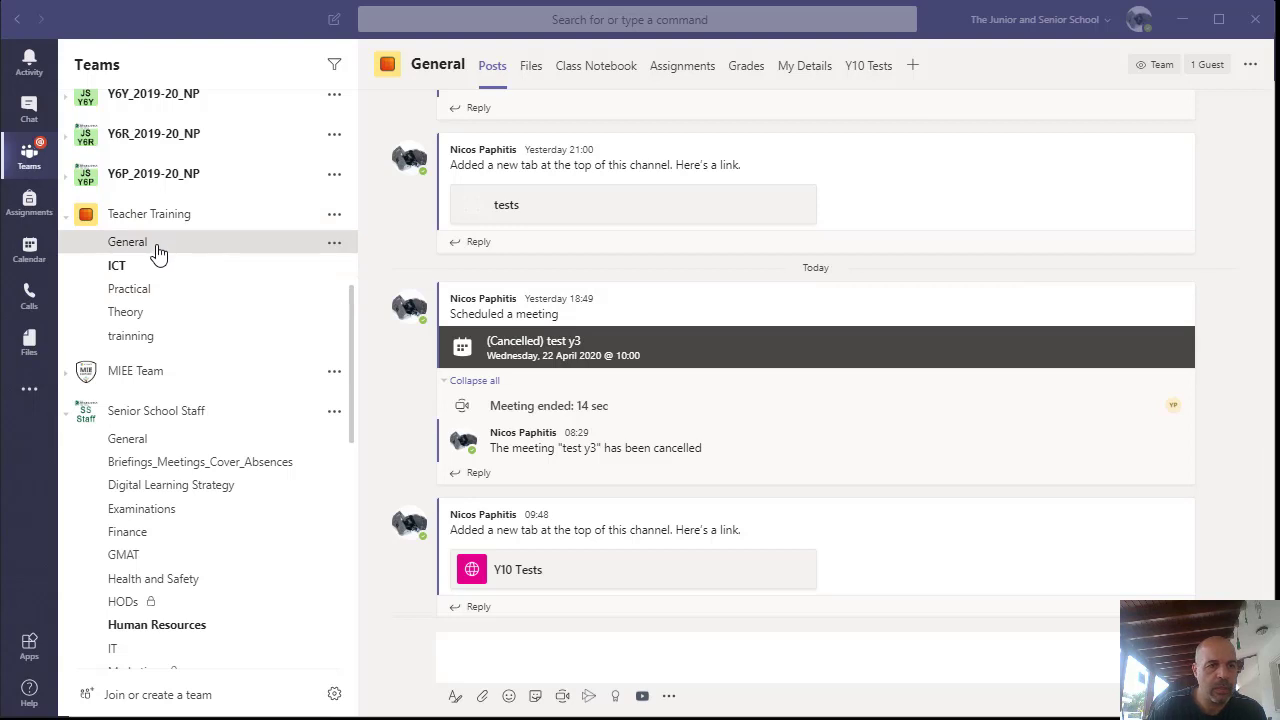
Step: Show the General channel's files and open the Teacher Training site's Site contents in SharePoint
click(533, 70)
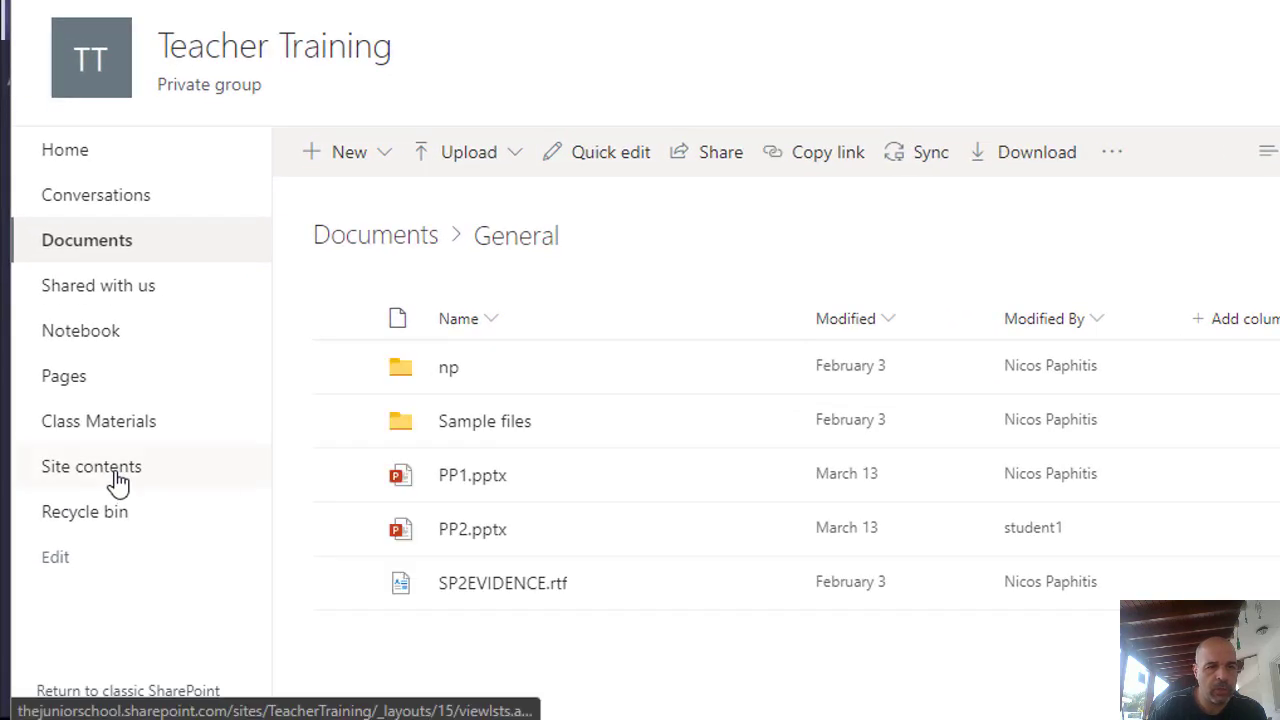
click(117, 482)
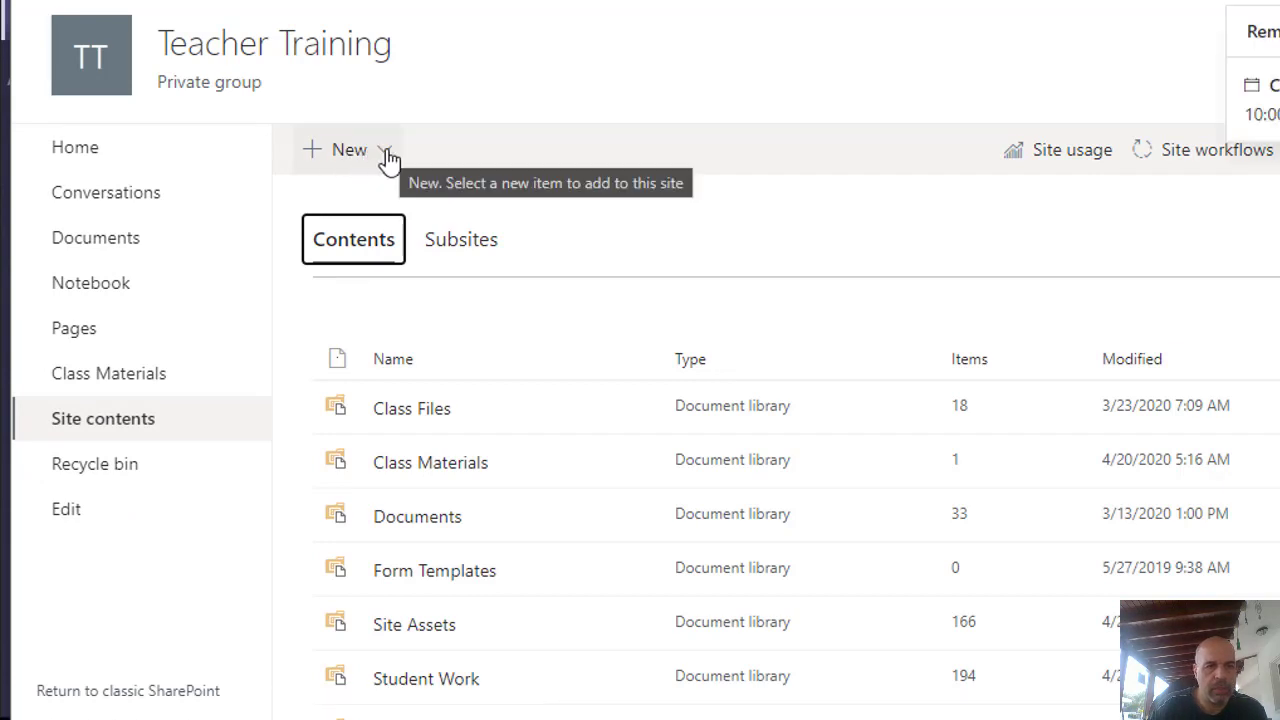
Step: Add a Calendar app named 'Class Calendar' to the Teacher Training site
click(385, 155)
click(417, 266)
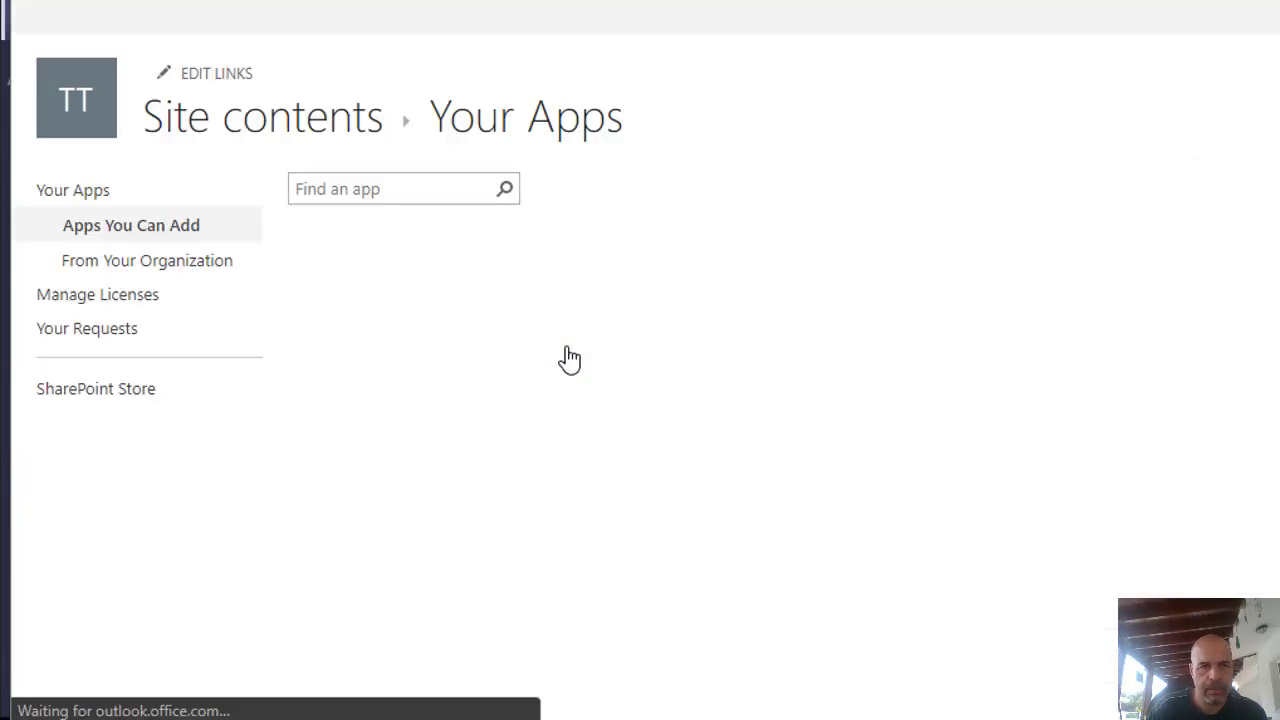
scroll(1129, 514, down, 5)
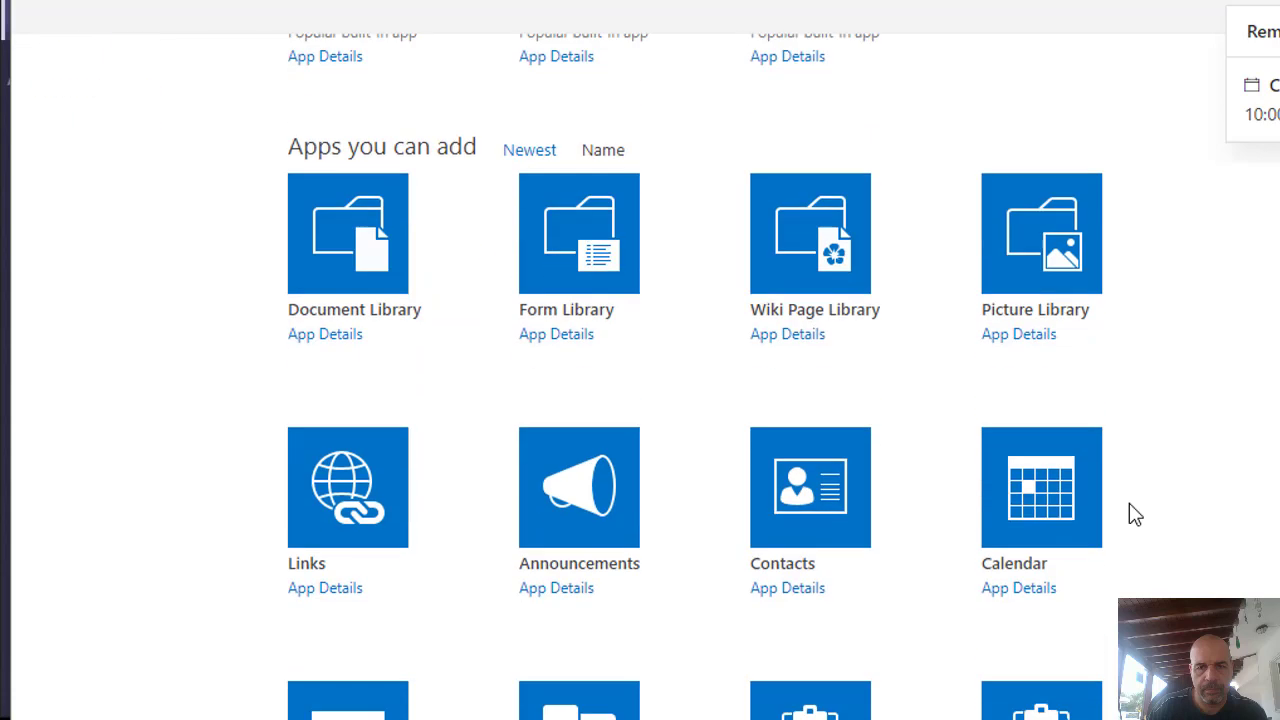
click(1060, 397)
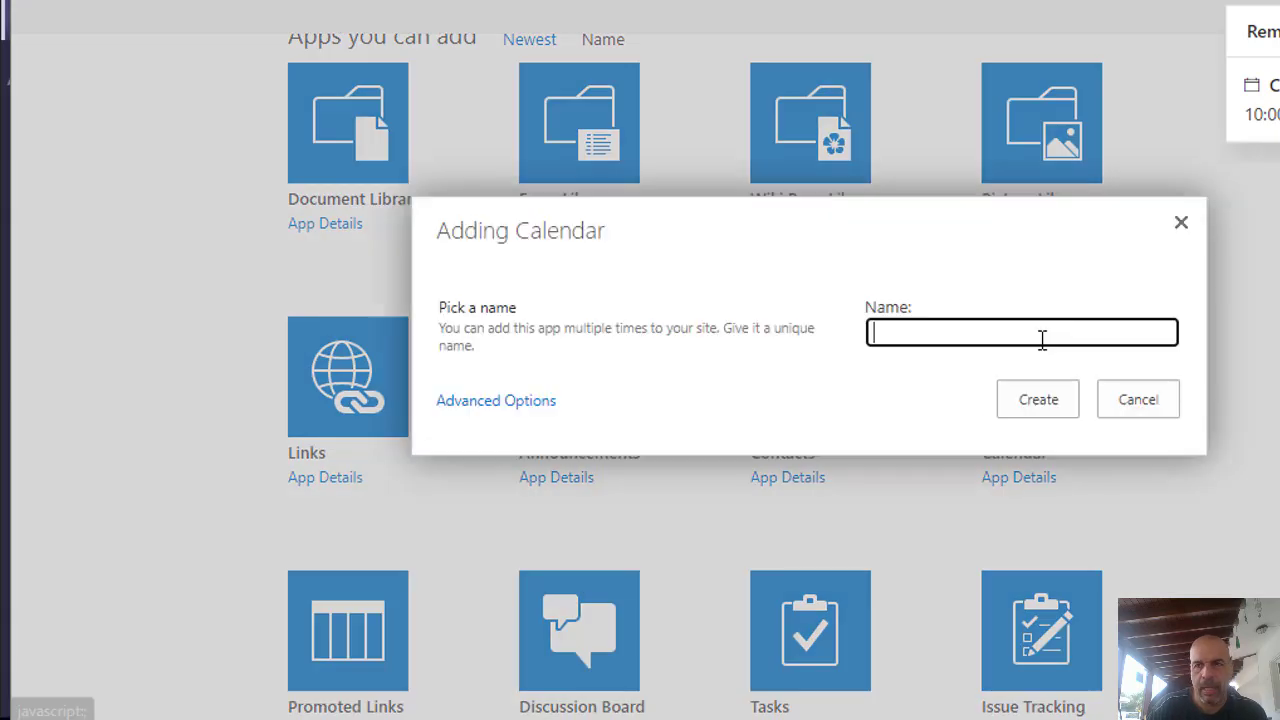
click(946, 333)
text(Class Calendar)
click(1060, 414)
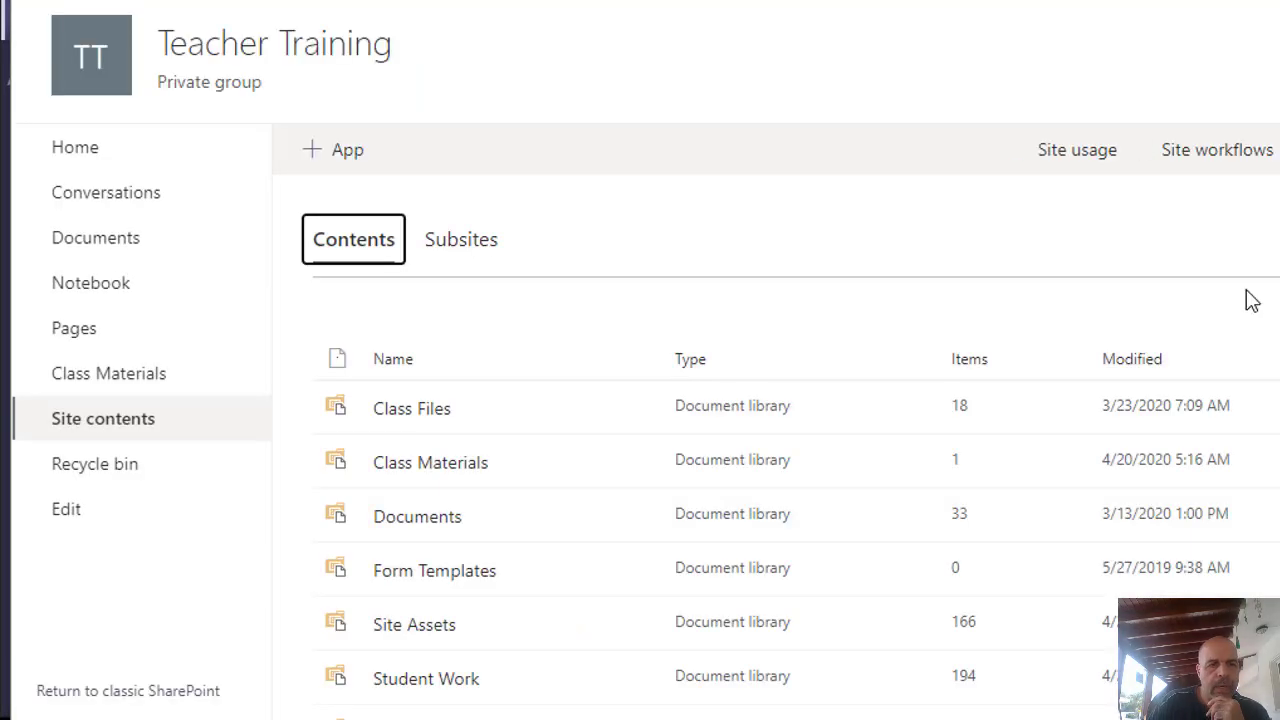
Step: Open the new Class Calendar, zoom the page out, and dismiss the meeting reminders
scroll(810, 560, down, 2)
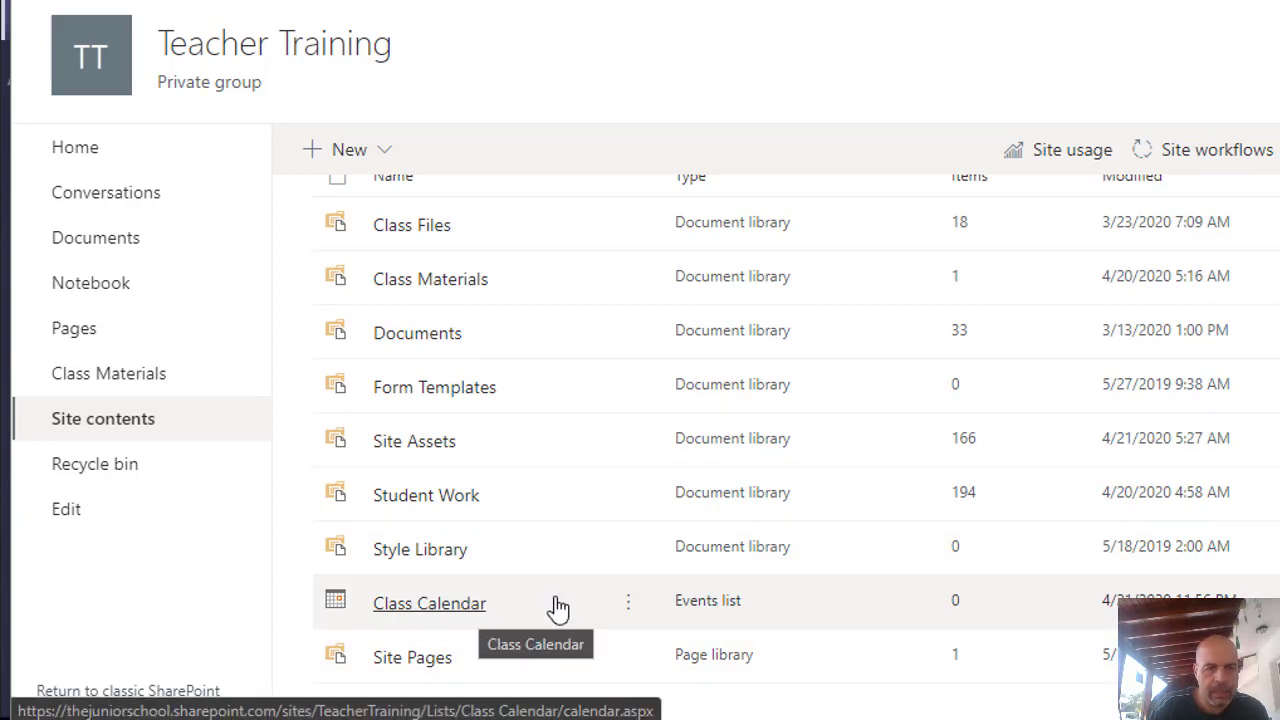
click(466, 610)
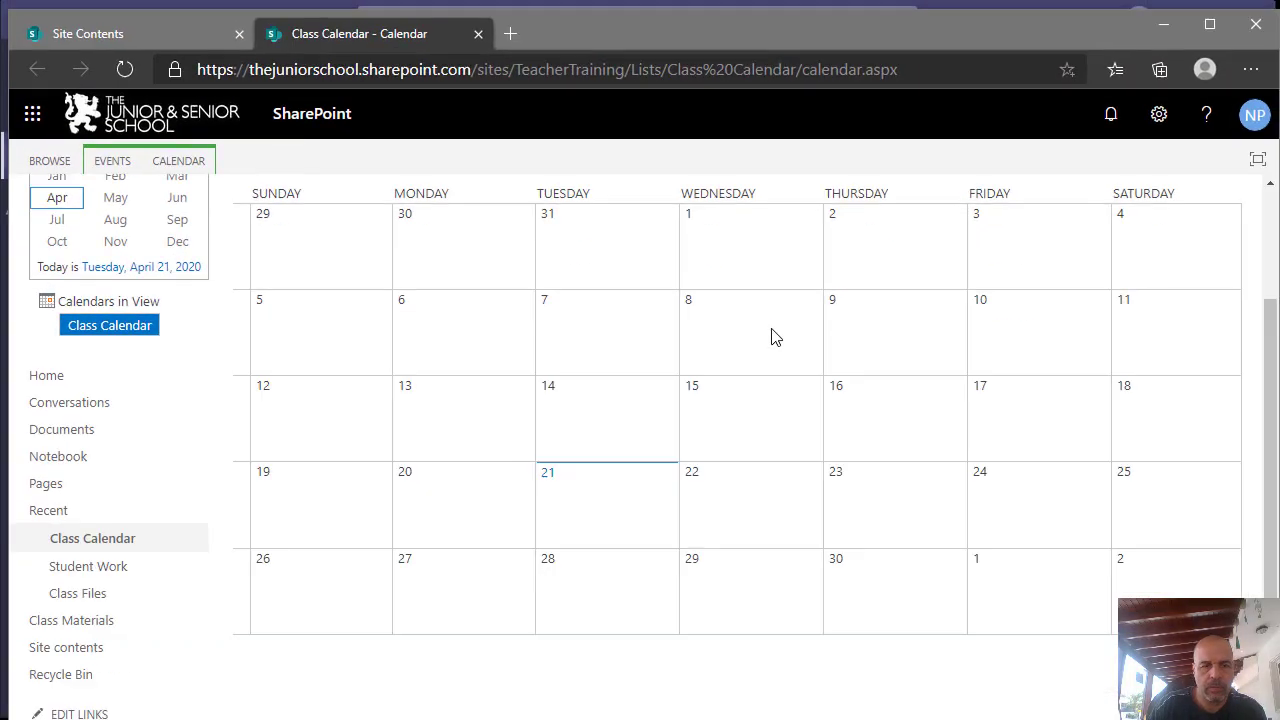
scroll(771, 337, up, 2)
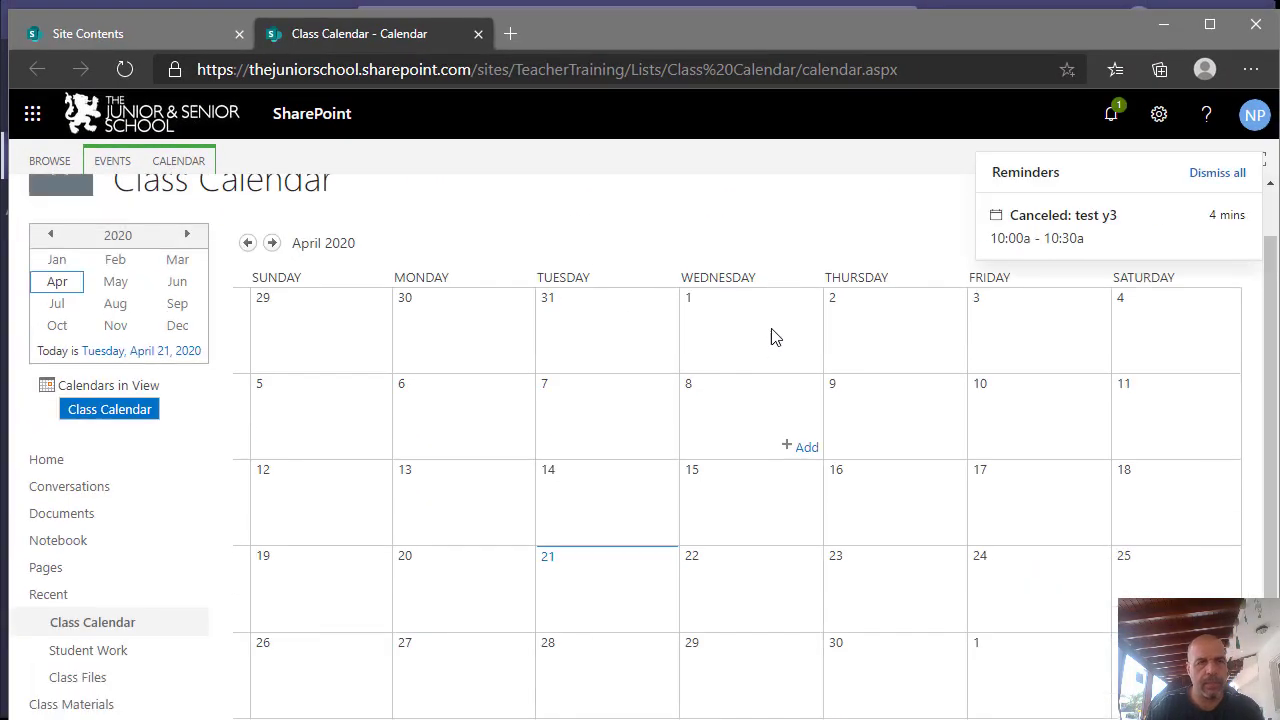
key(ctrl+minus)
key(ctrl+minus)
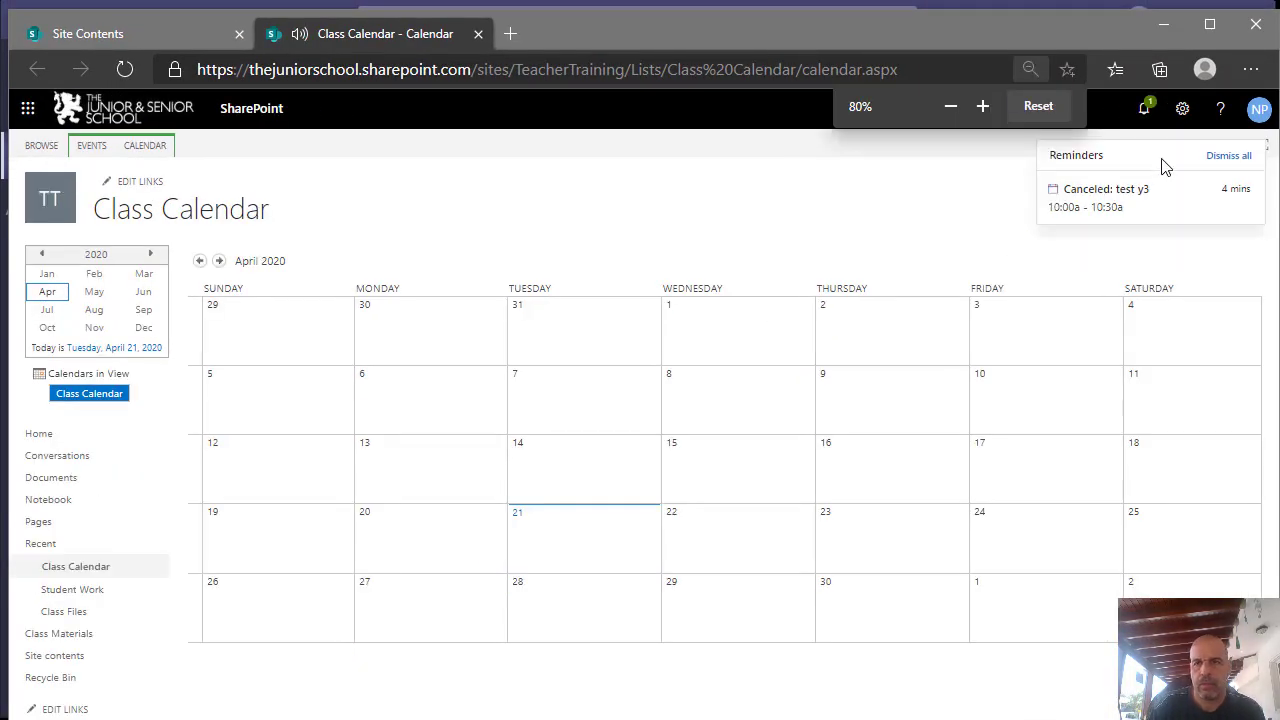
click(1210, 158)
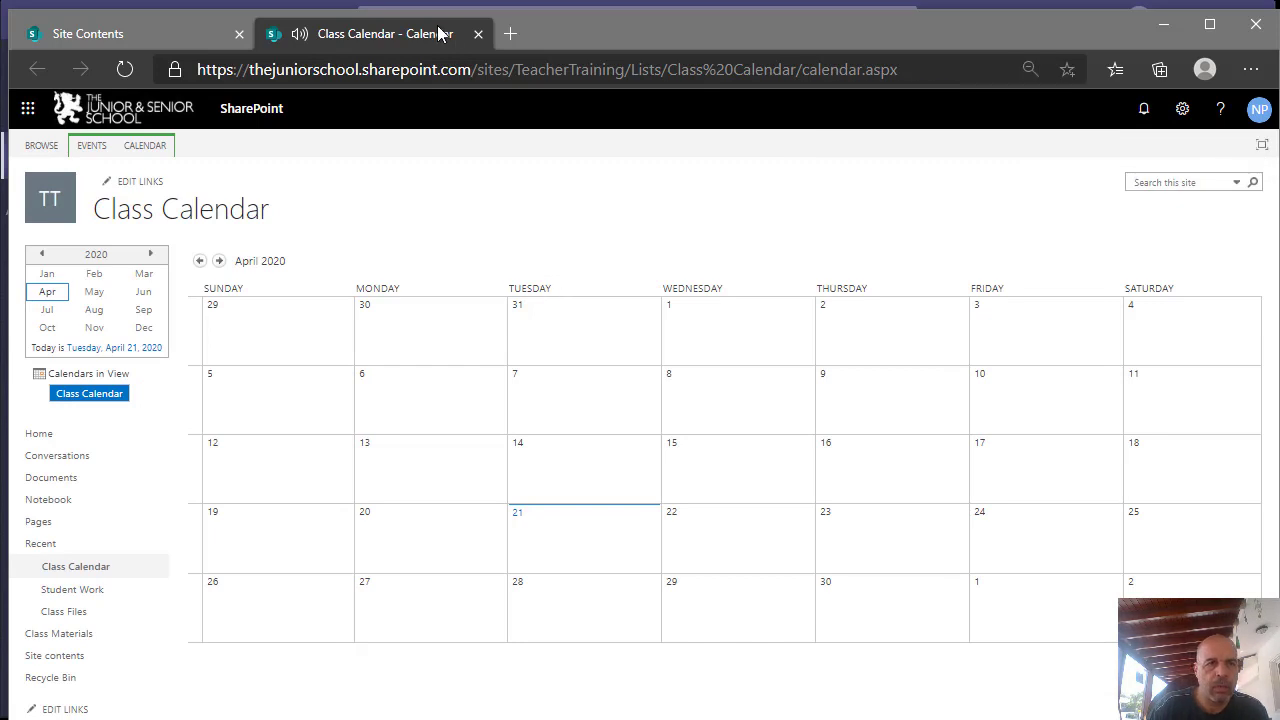
click(479, 34)
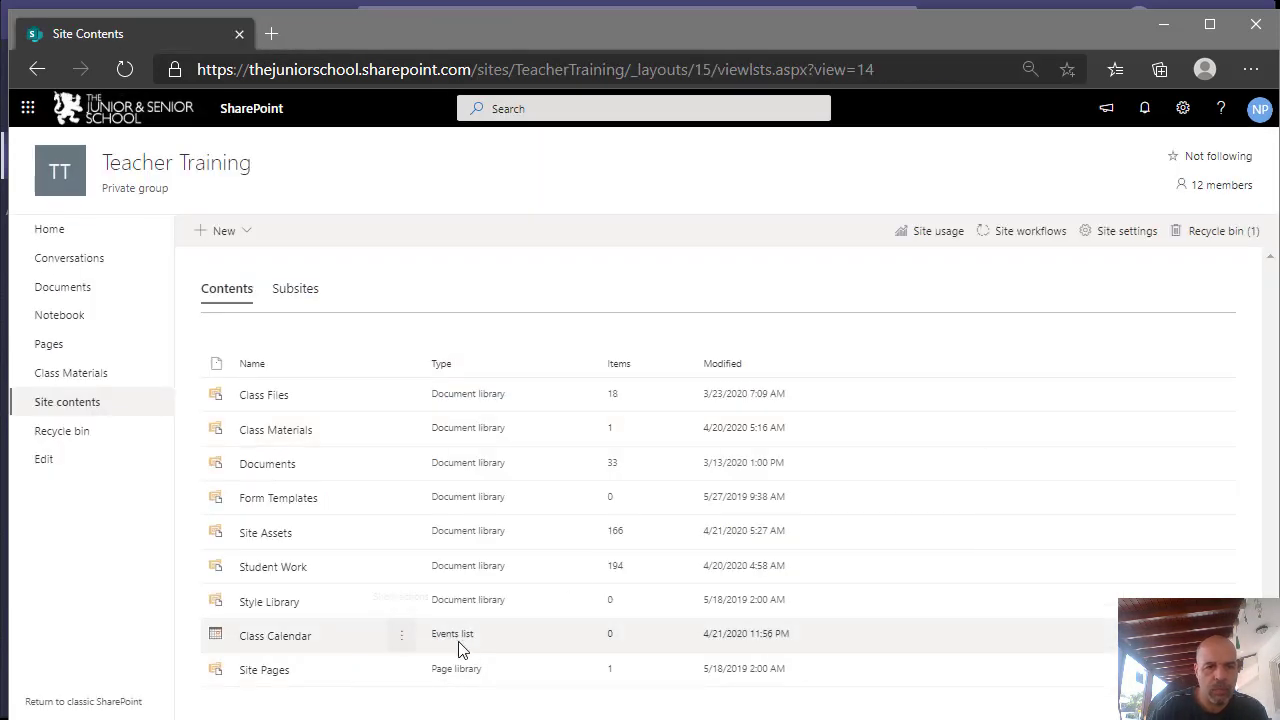
key(ctrl+plus)
scroll(430, 640, down, 1)
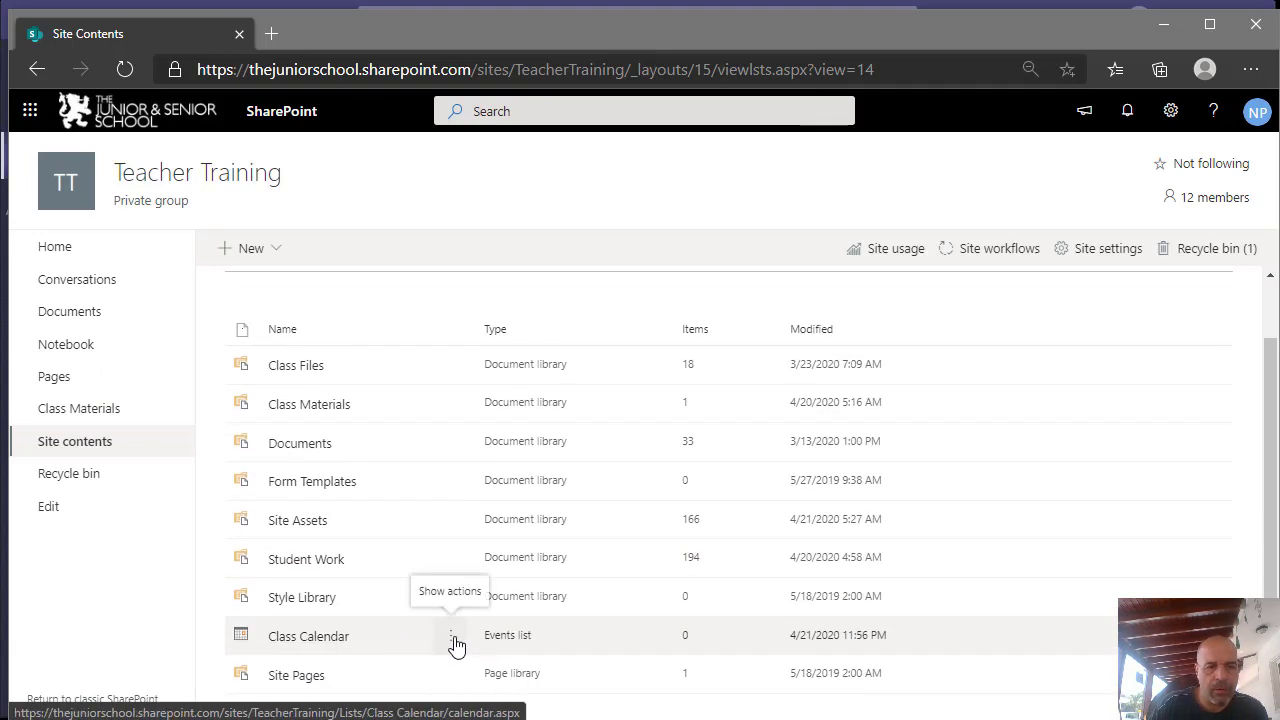
Step: Open Class Calendar in a new tab, copy its web address, and return to Teams
click(452, 640)
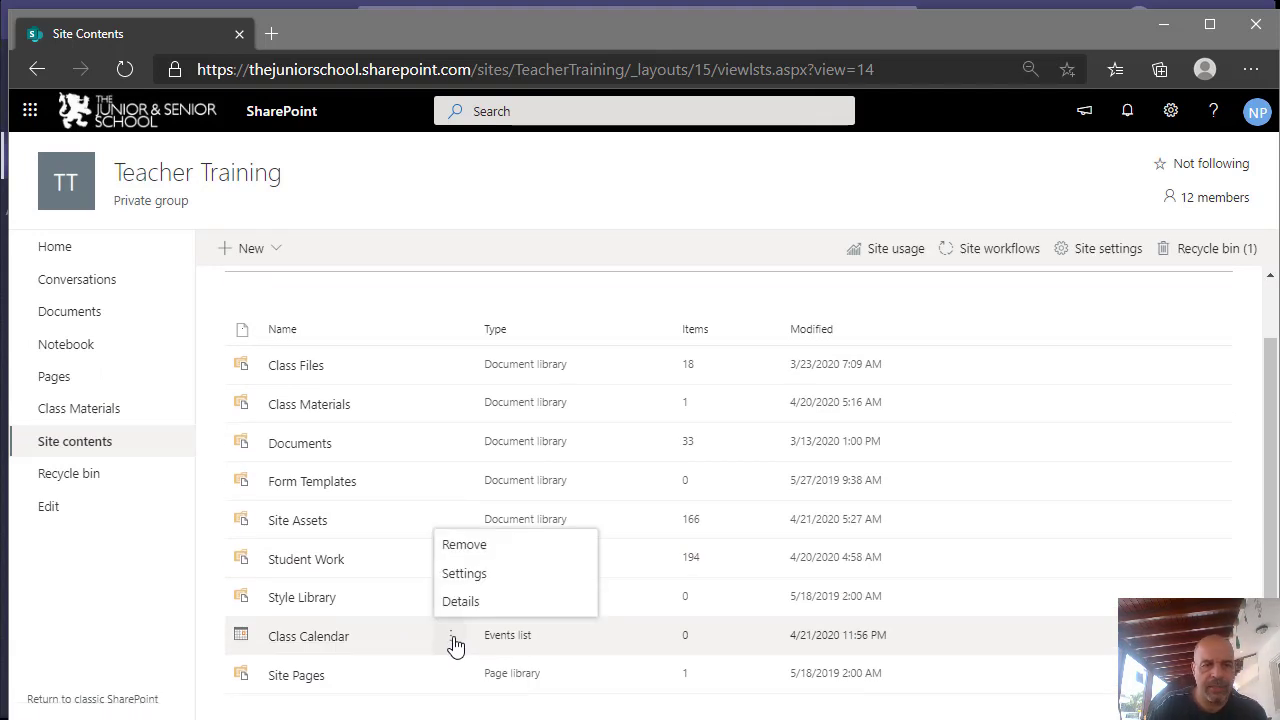
click(305, 636)
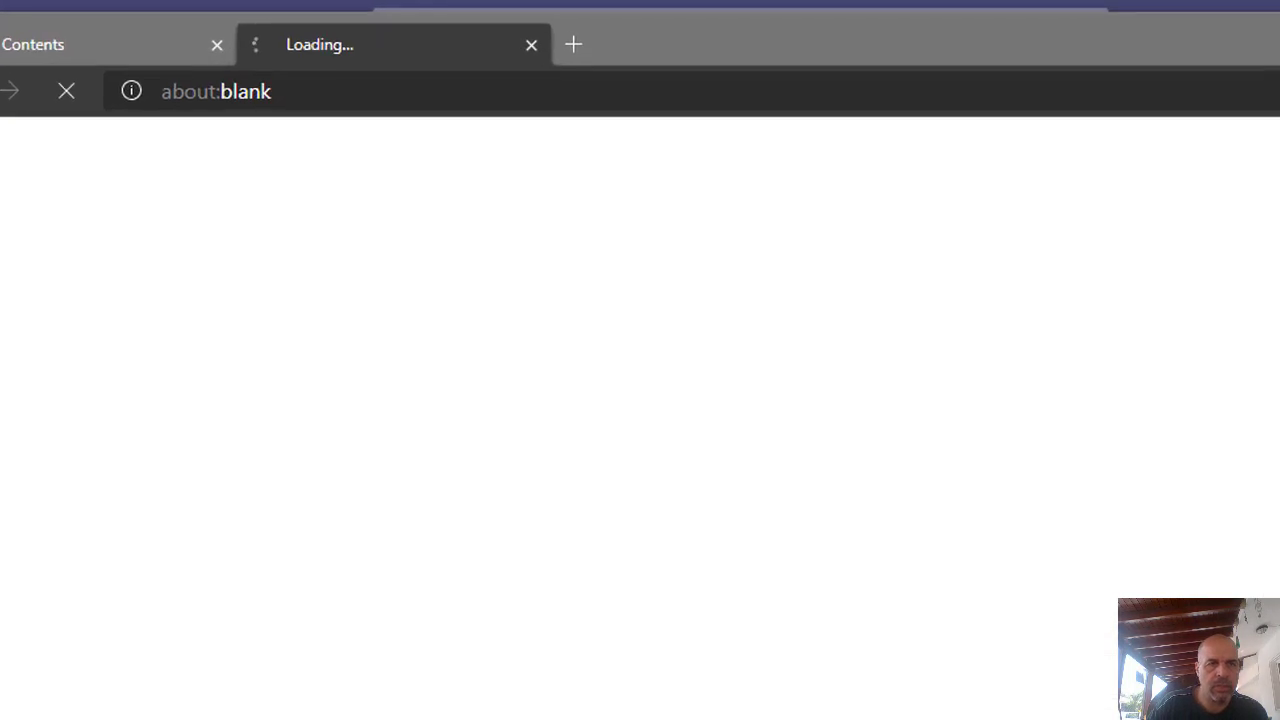
drag(1104, 94, 115, 95)
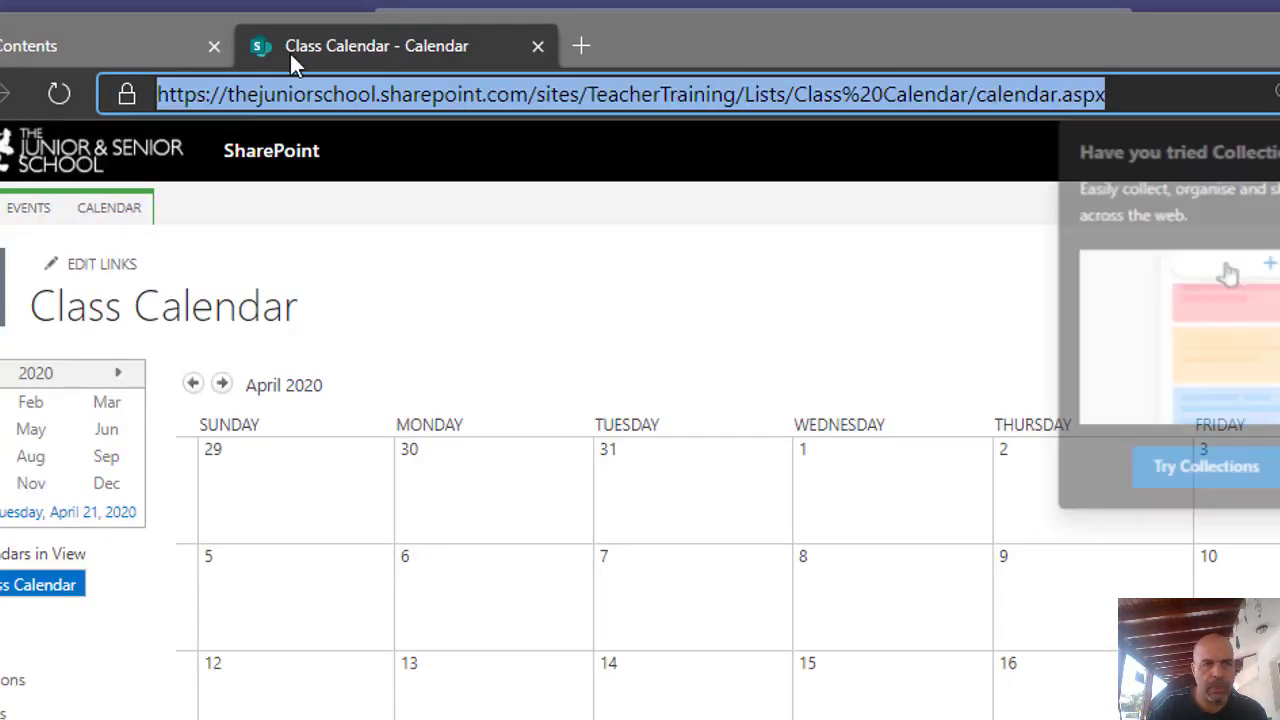
right_click(297, 90)
click(370, 312)
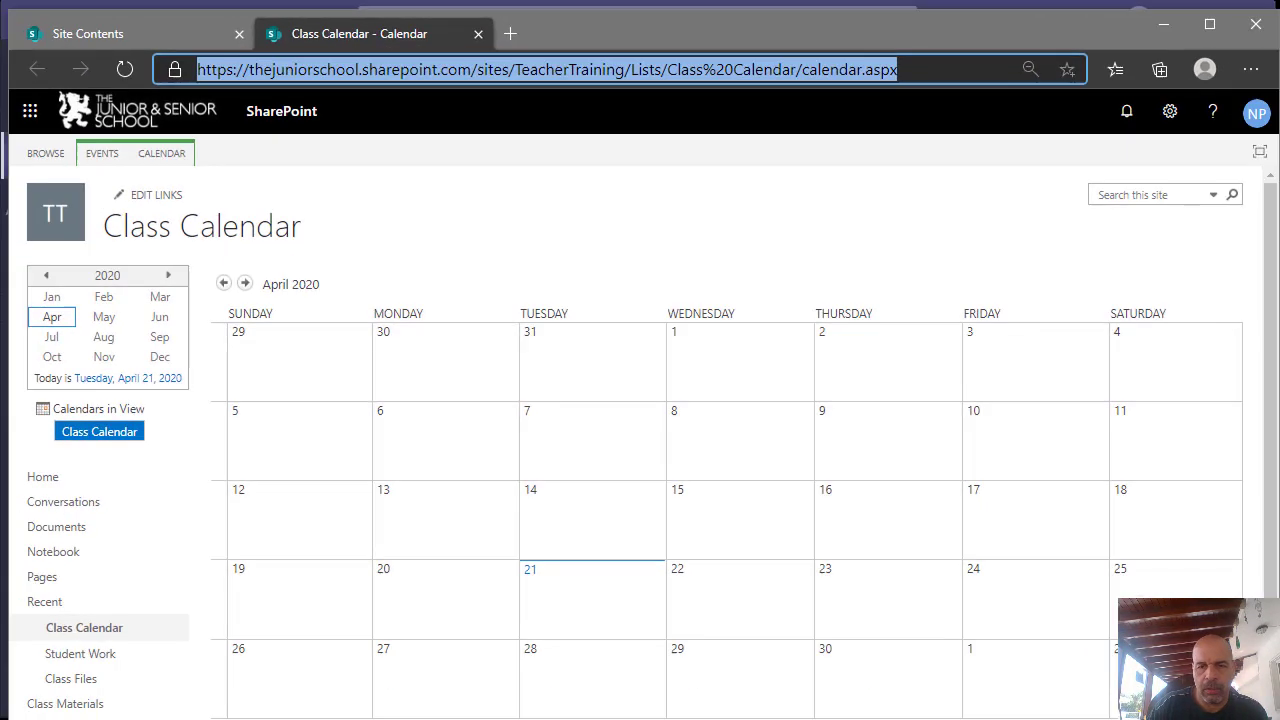
key(alt+Tab)
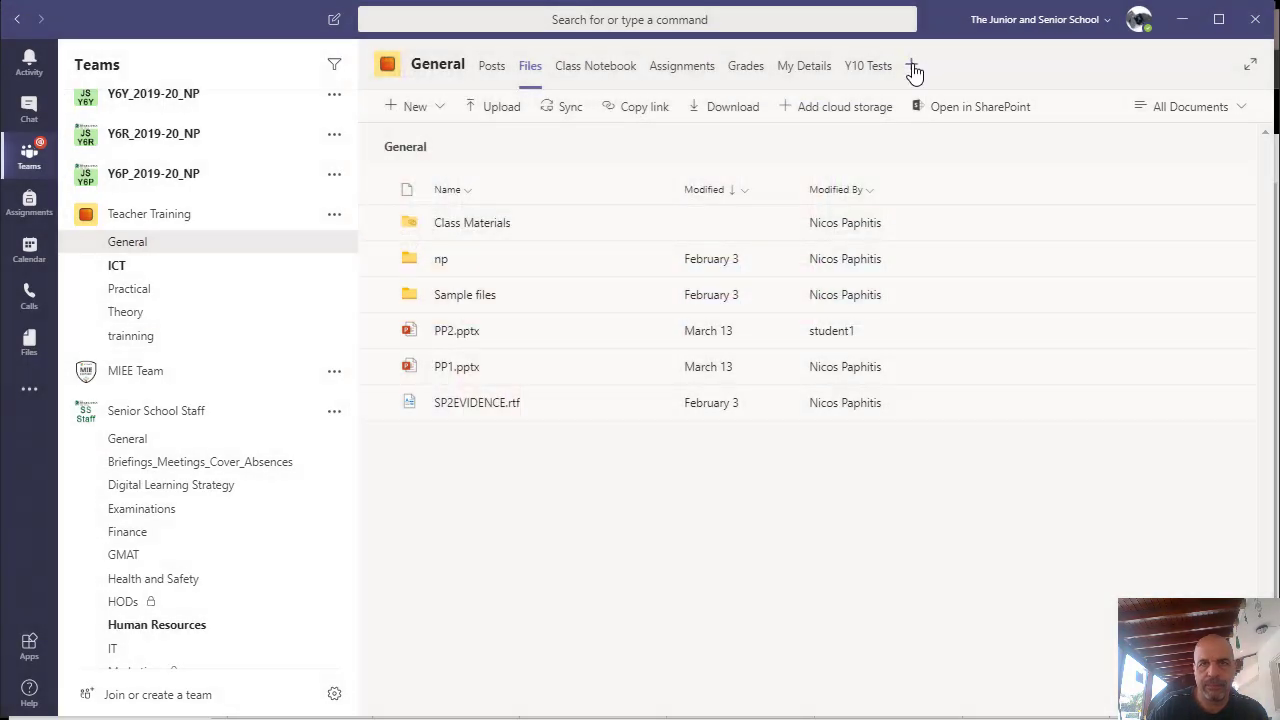
Step: Add a Website tab named 'Calendar' to the General channel using the copied Class Calendar address
click(912, 66)
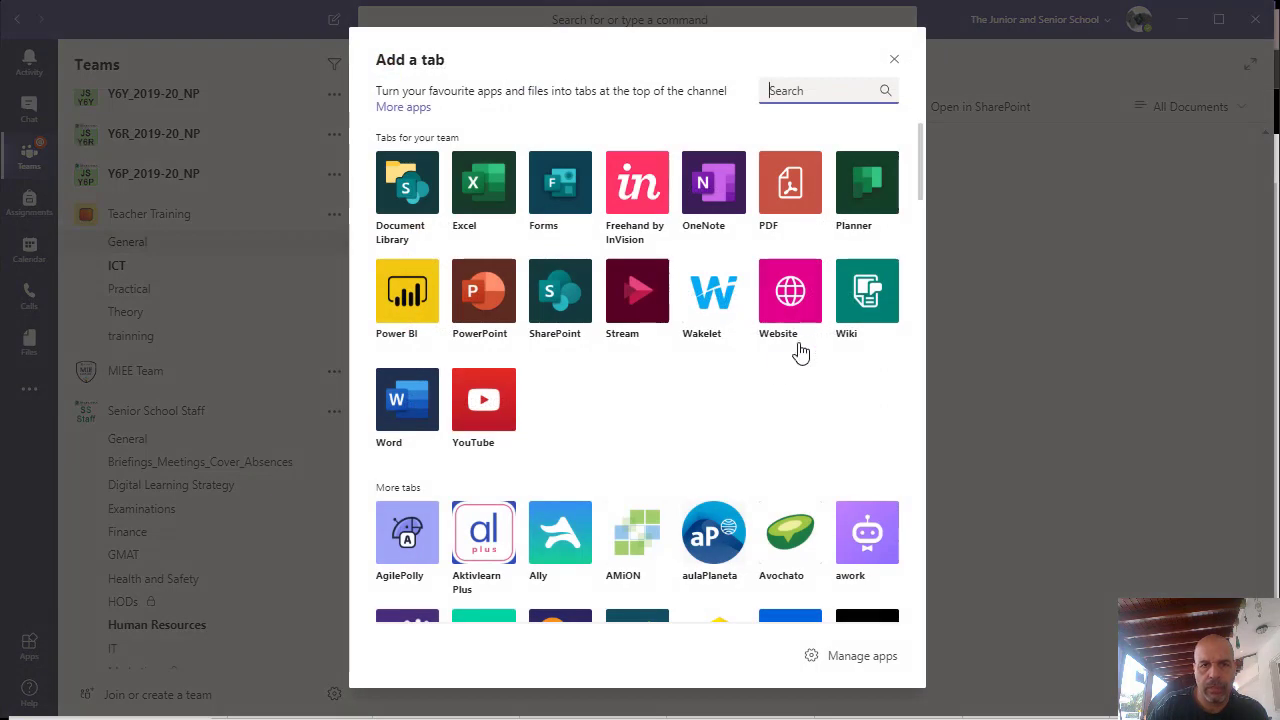
key(Escape)
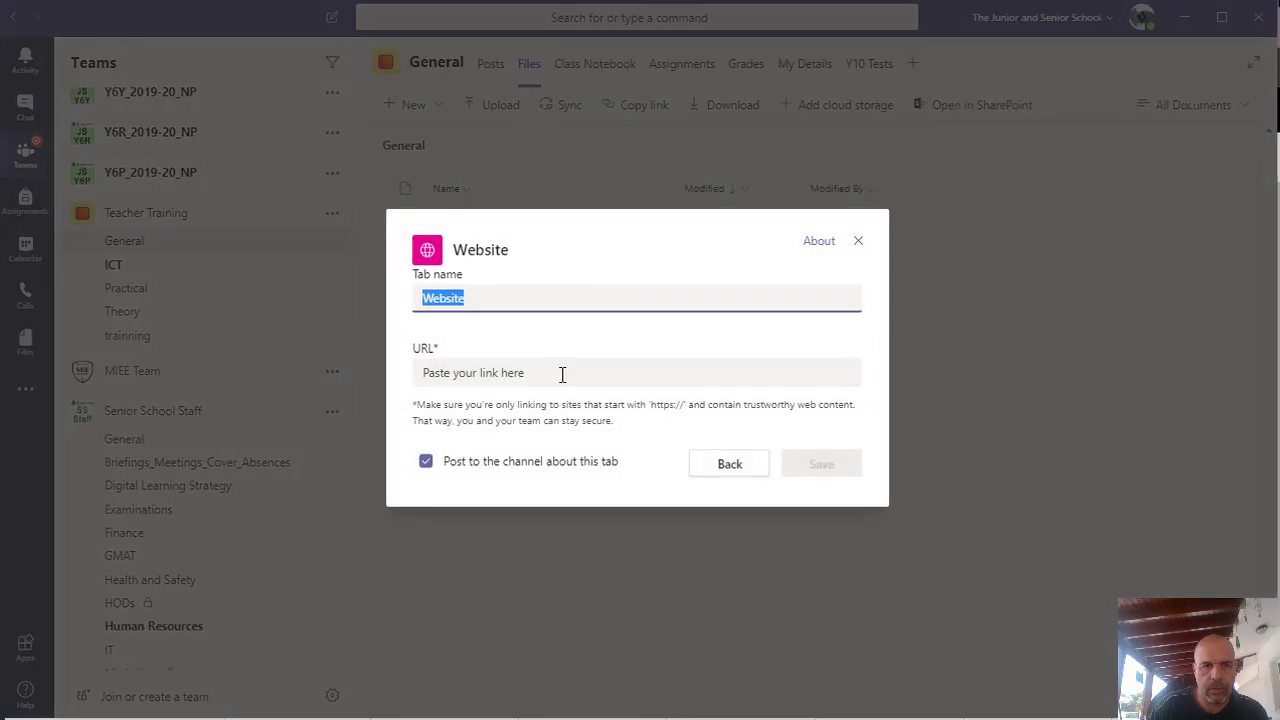
click(563, 373)
key(ctrl+v)
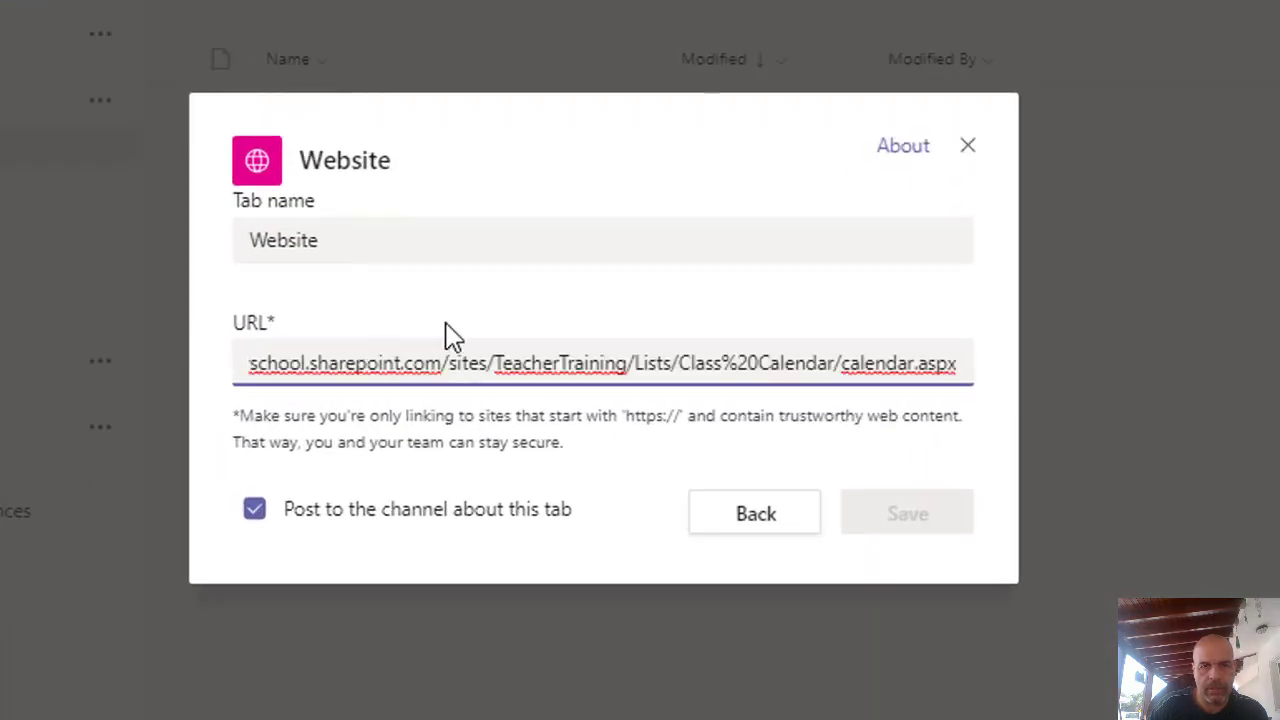
drag(403, 248, 152, 246)
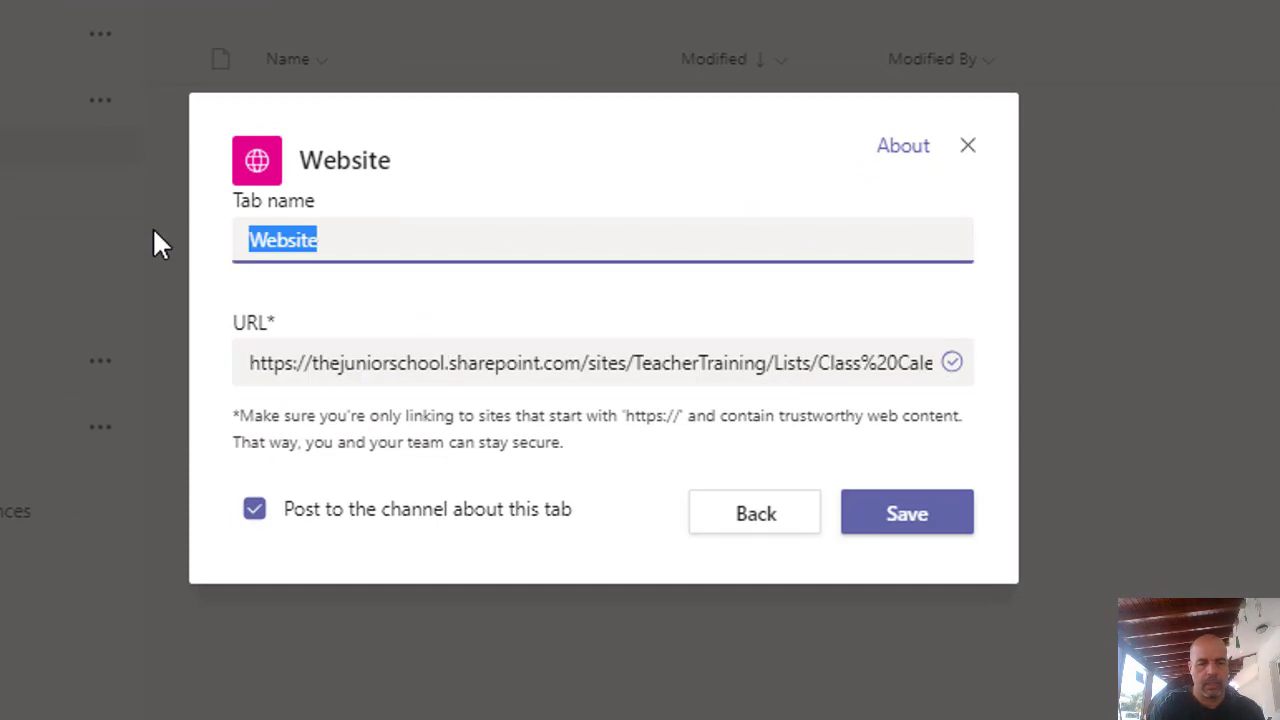
text(Calendar)
click(920, 525)
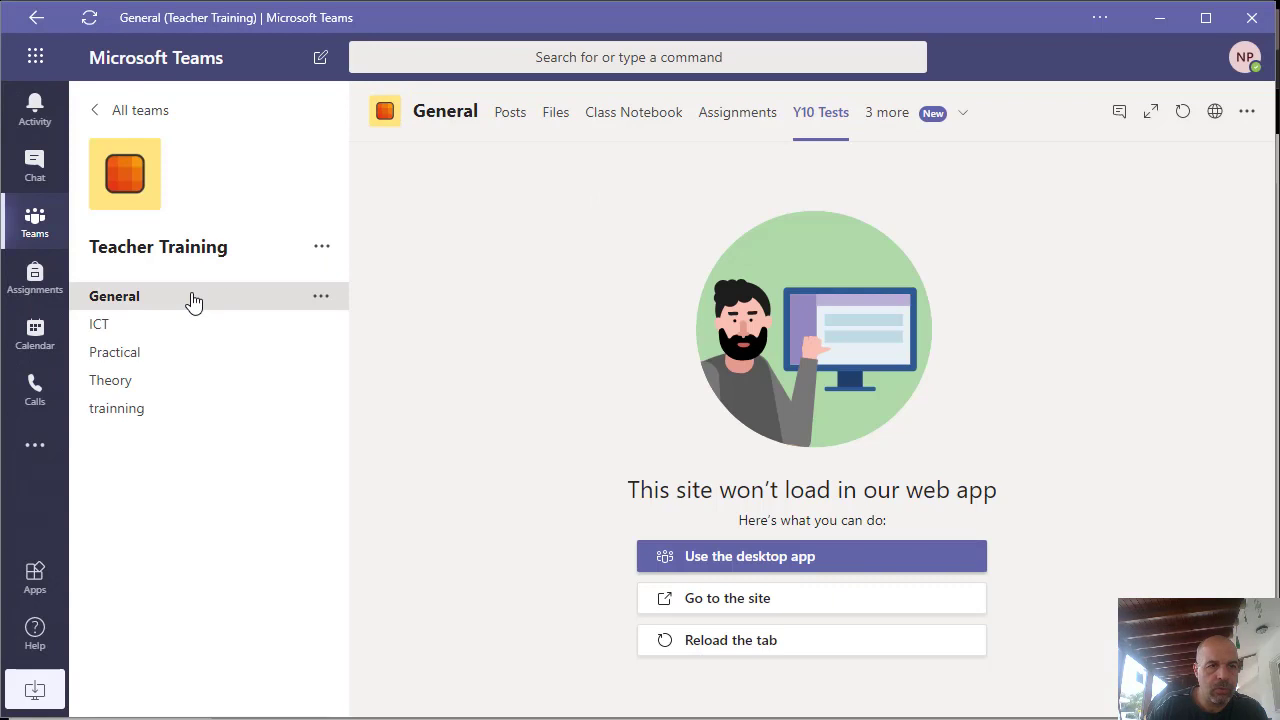
Step: Open the new Calendar tab from the General channel's extra tabs and retry loading it
click(193, 302)
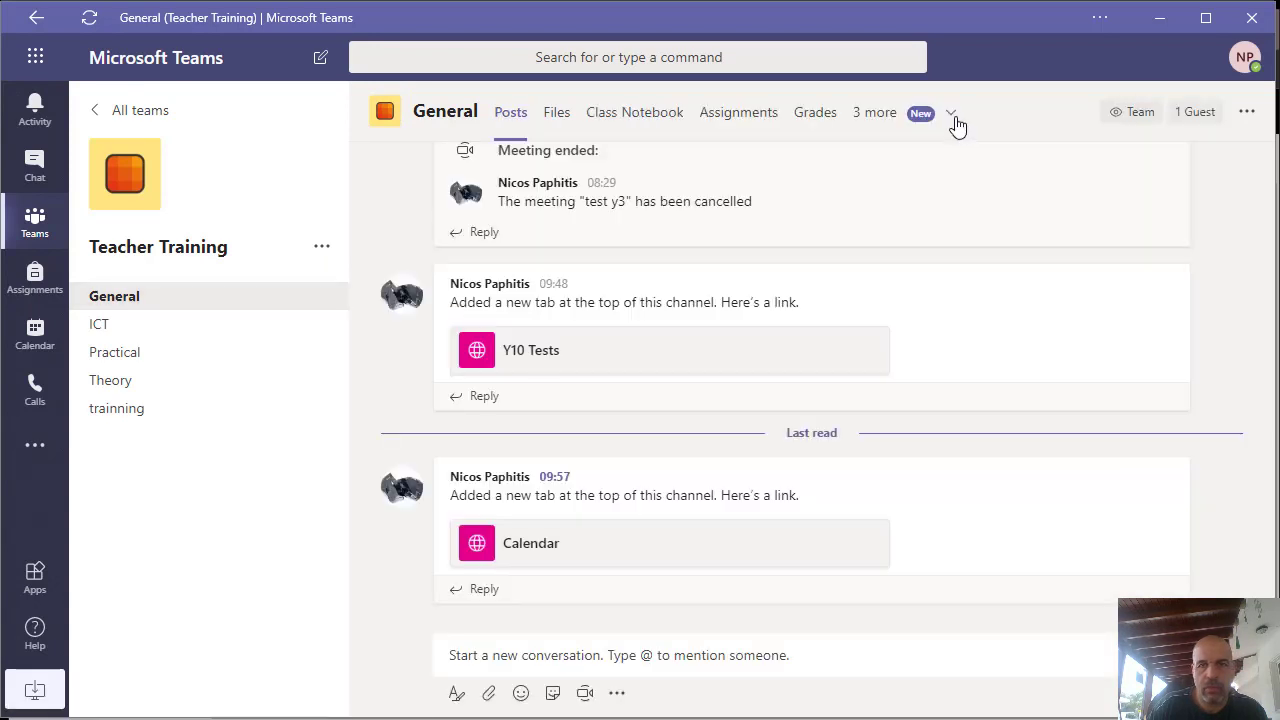
click(952, 116)
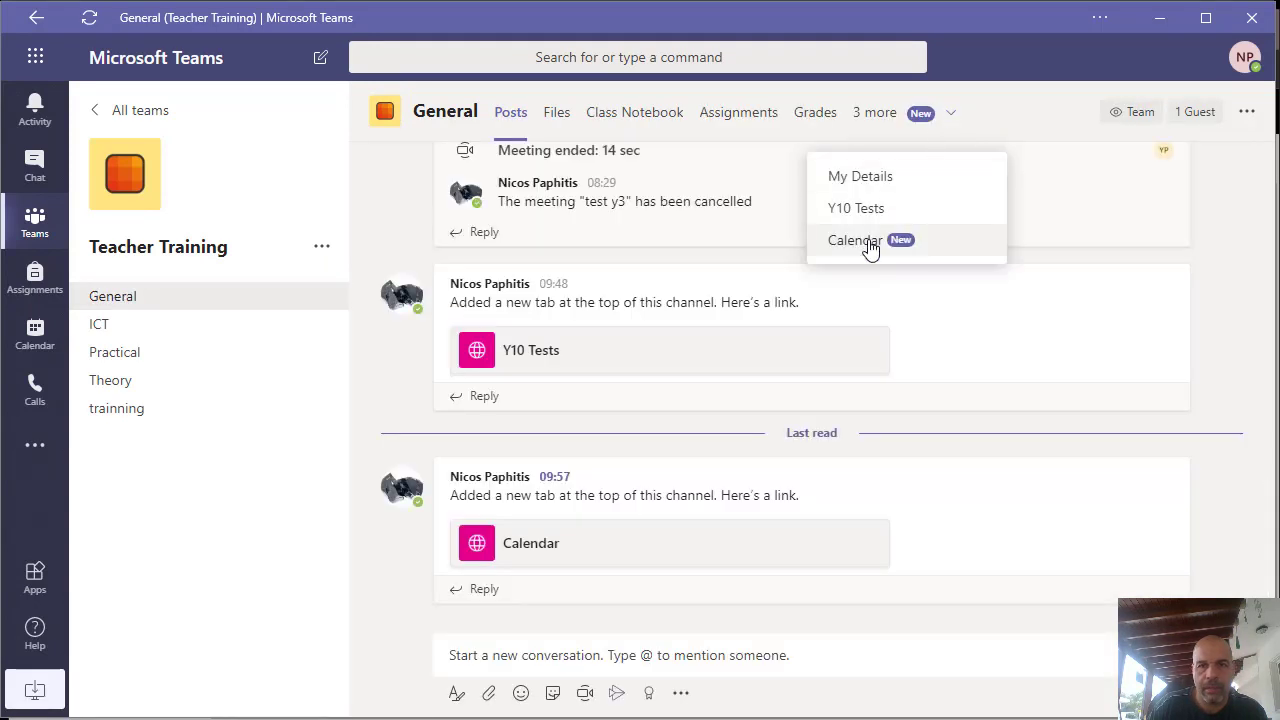
click(856, 241)
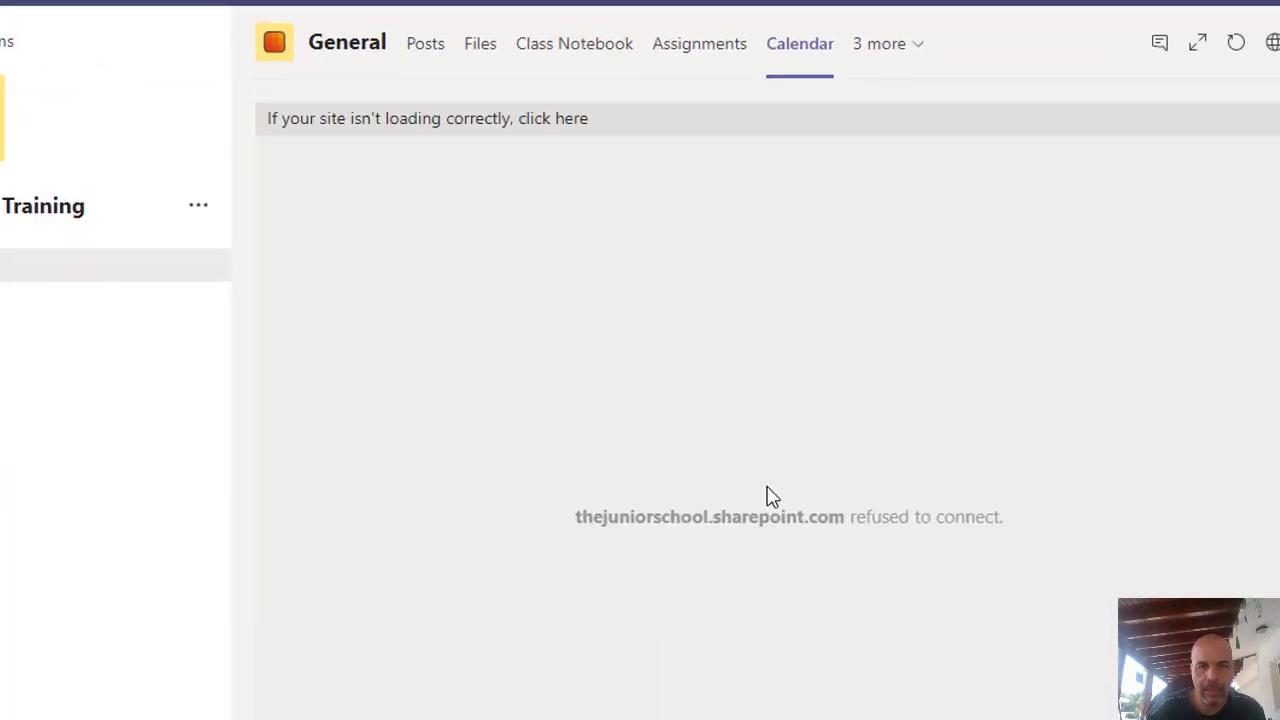
click(590, 121)
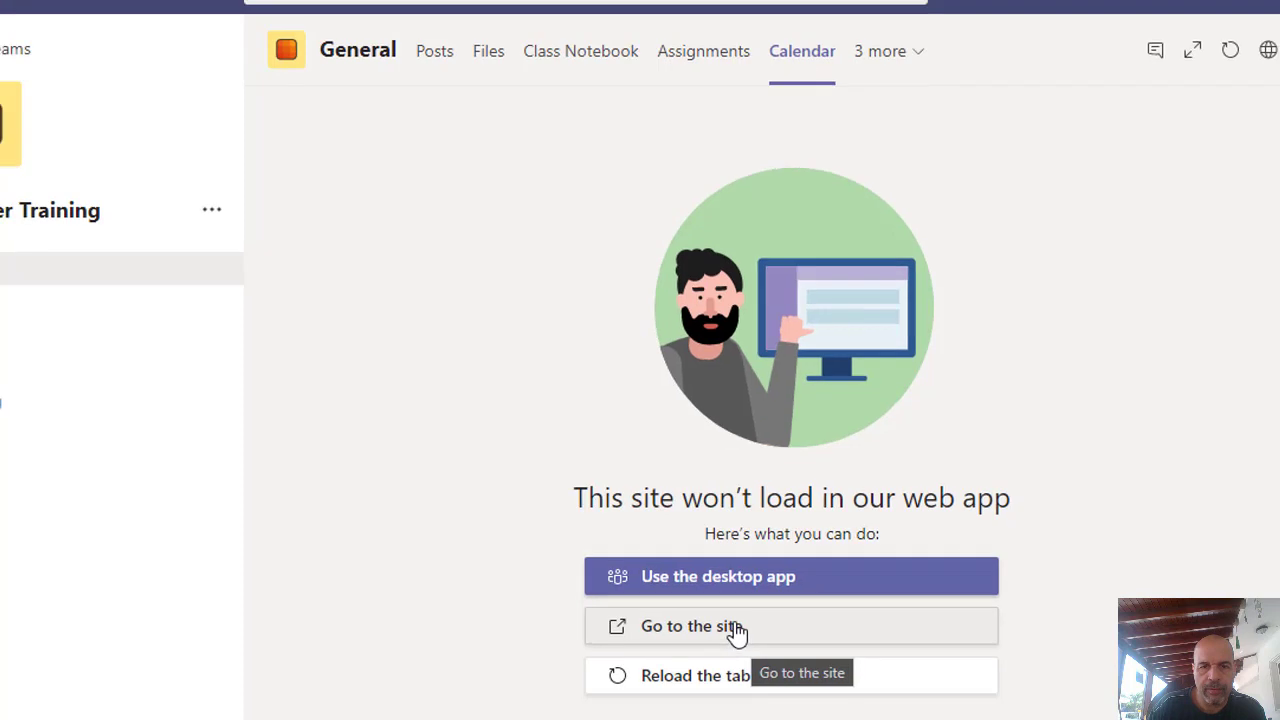
Step: Open the Class Calendar site in the browser, select April 8, and close the duplicate tab
click(728, 640)
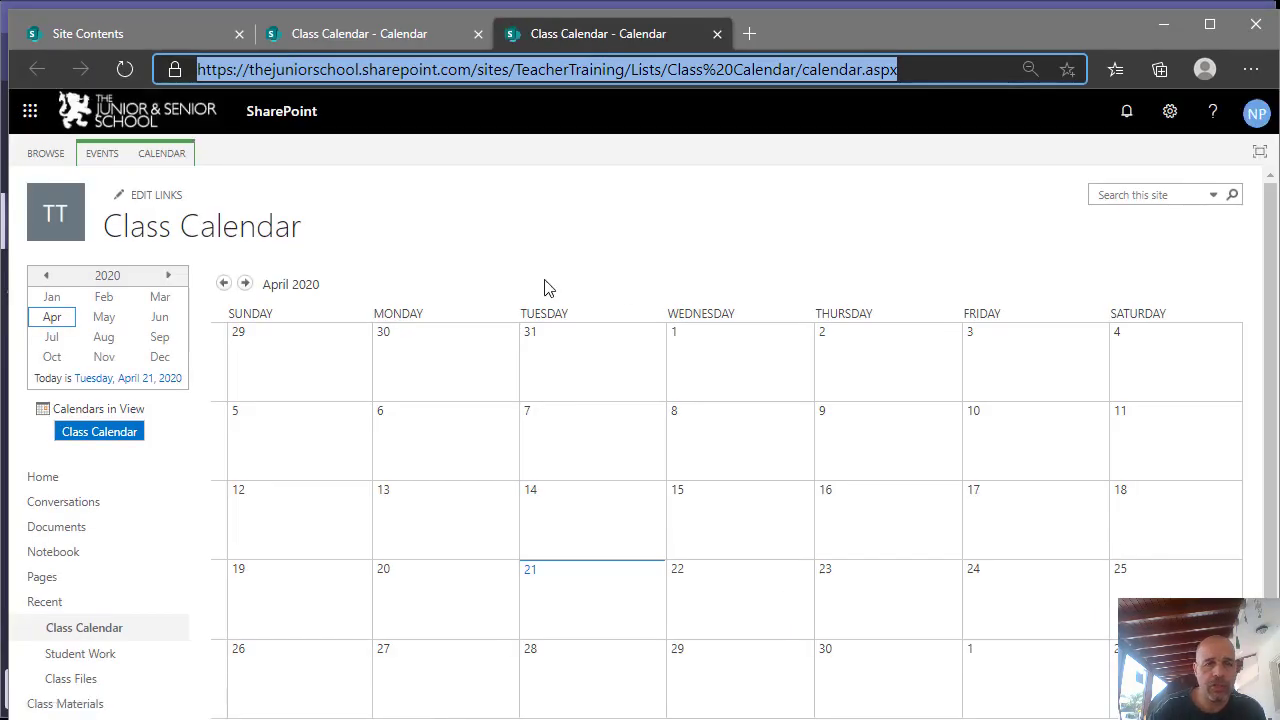
mouse_move(554, 409)
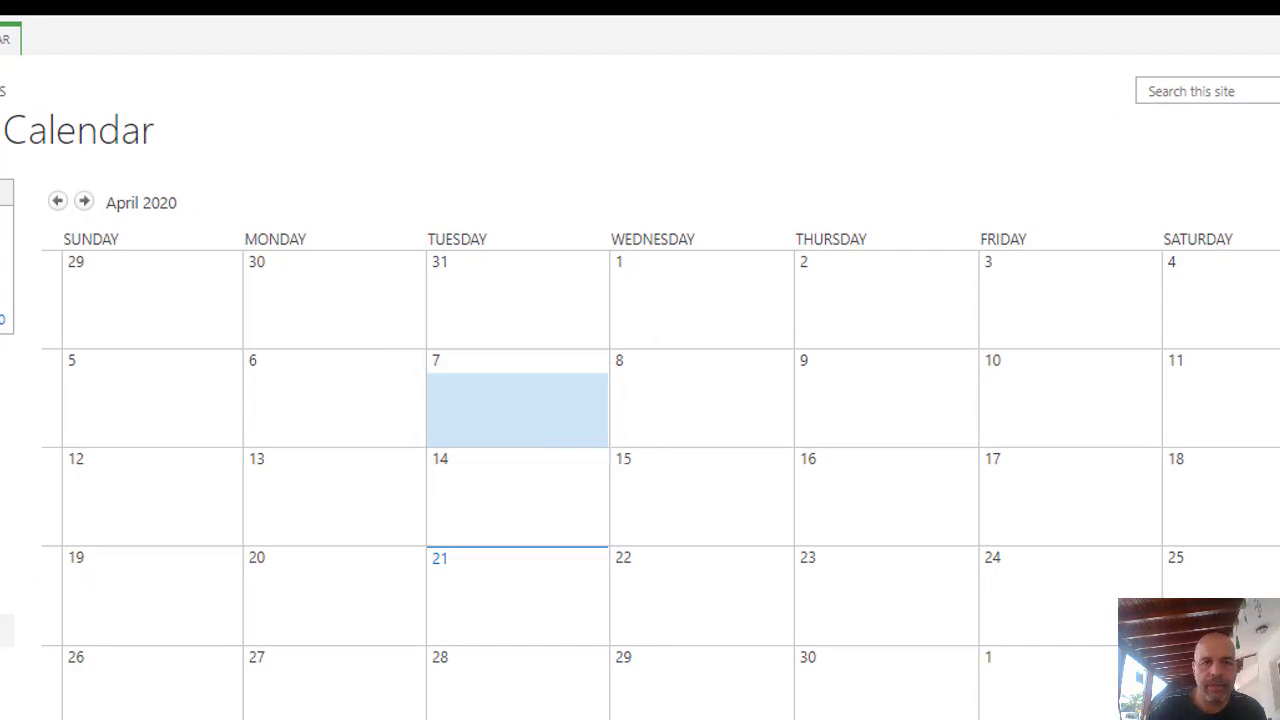
click(699, 415)
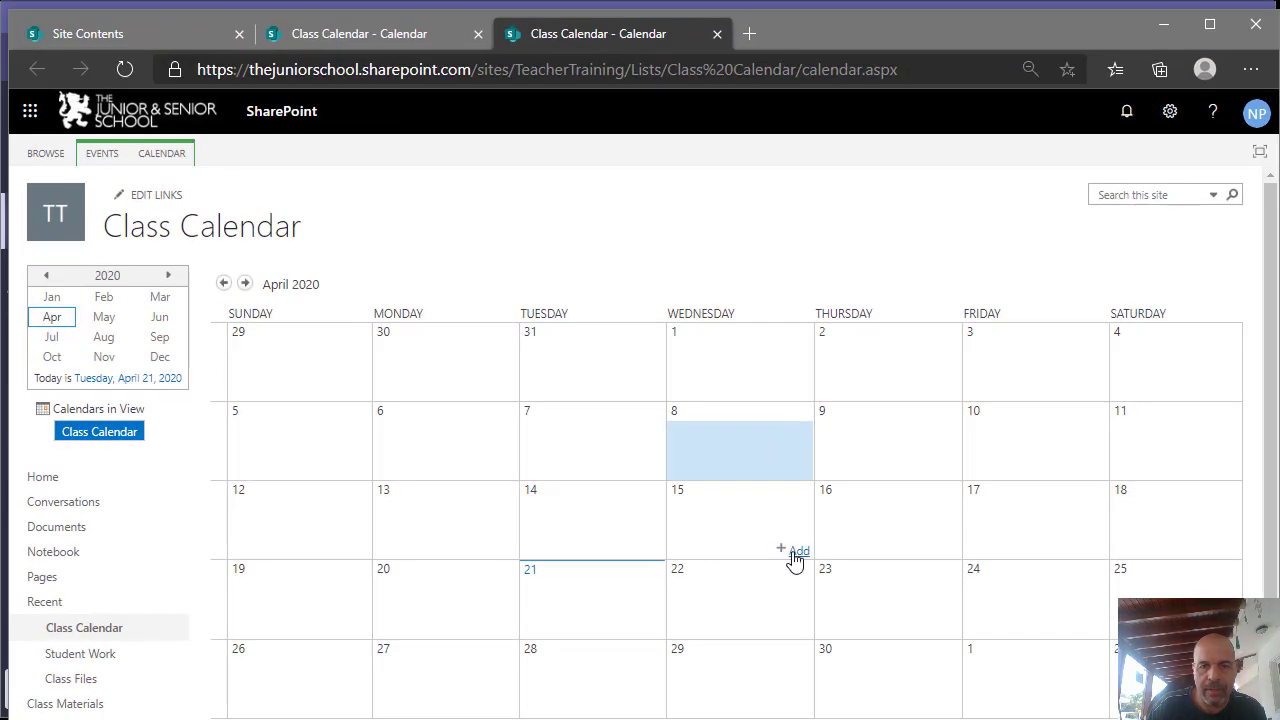
click(717, 34)
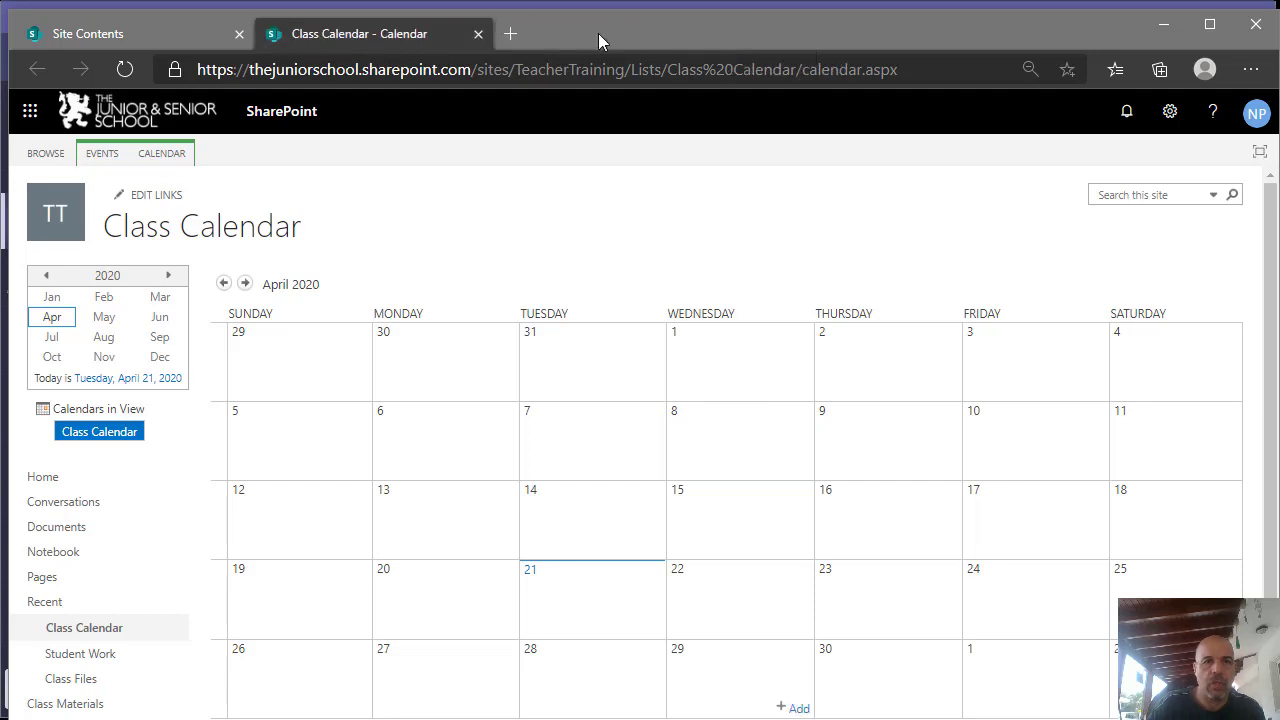
Step: Close the Class Calendar tab and browser, then list the General channel's files in Teams
click(478, 34)
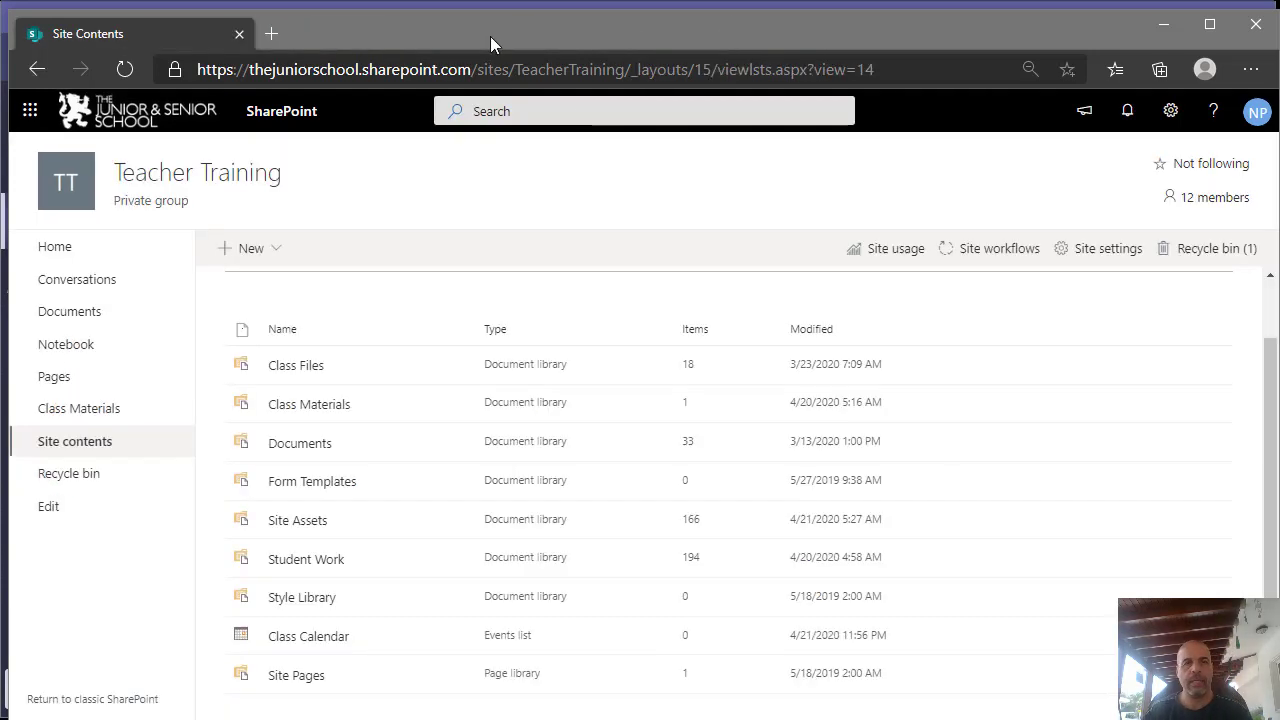
click(1257, 26)
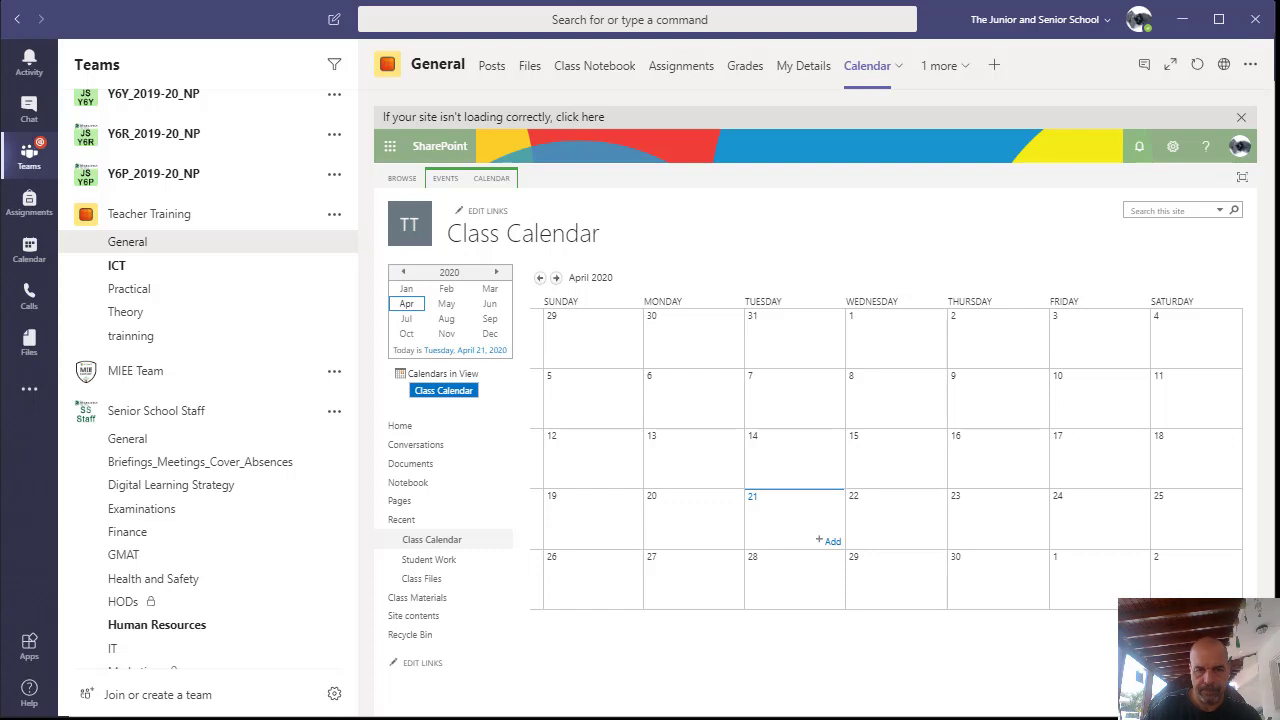
key(alt+Tab)
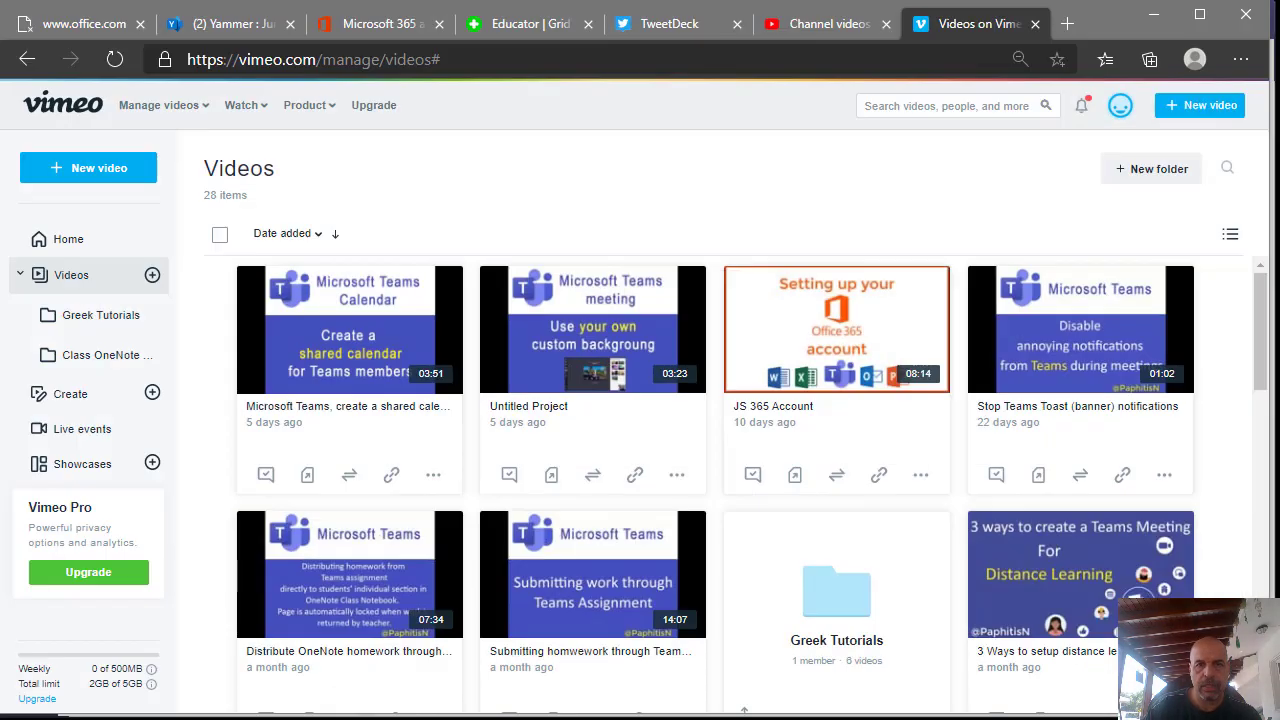
key(alt+Tab)
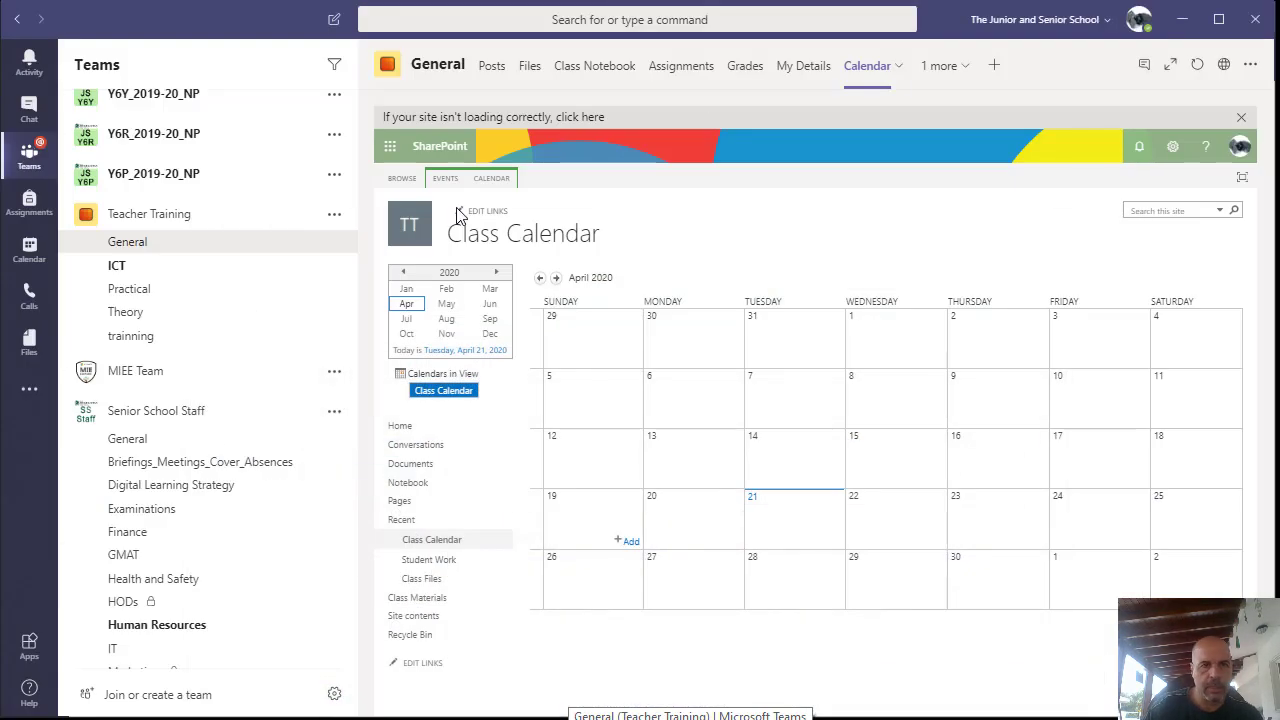
click(530, 66)
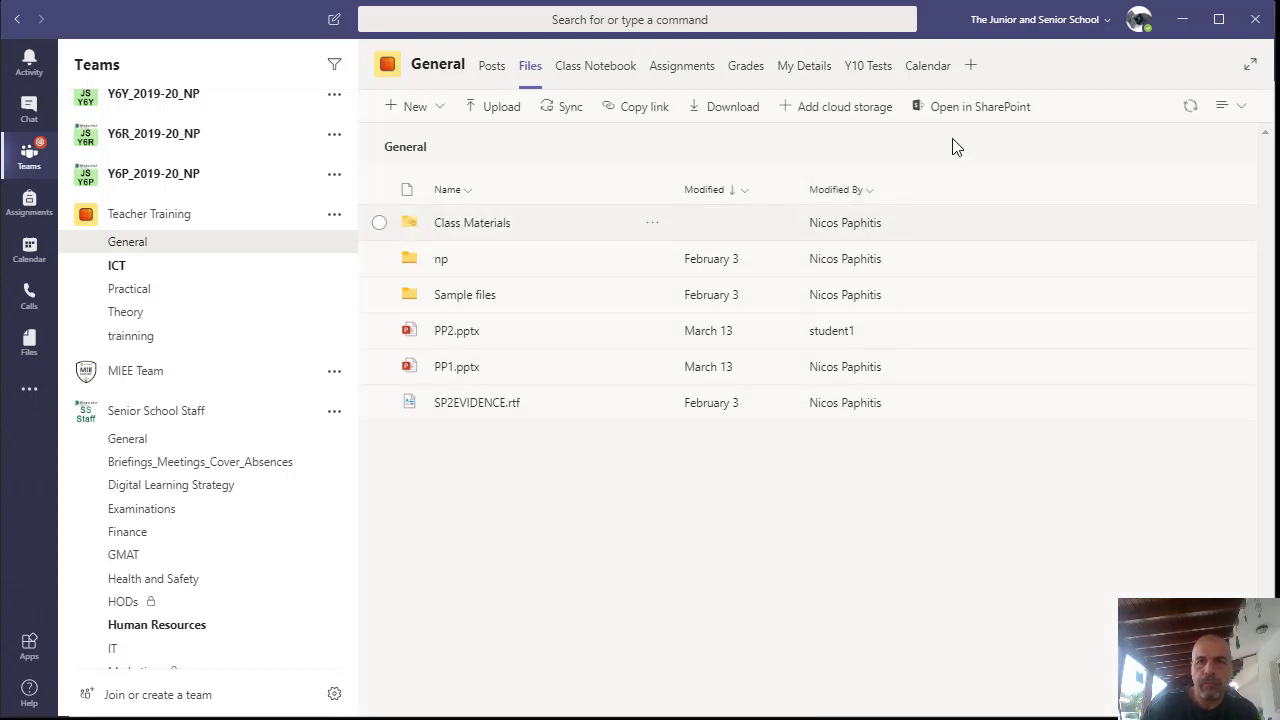
Step: Go from the channel files to SharePoint Site contents and open the Class Calendar's settings
click(965, 106)
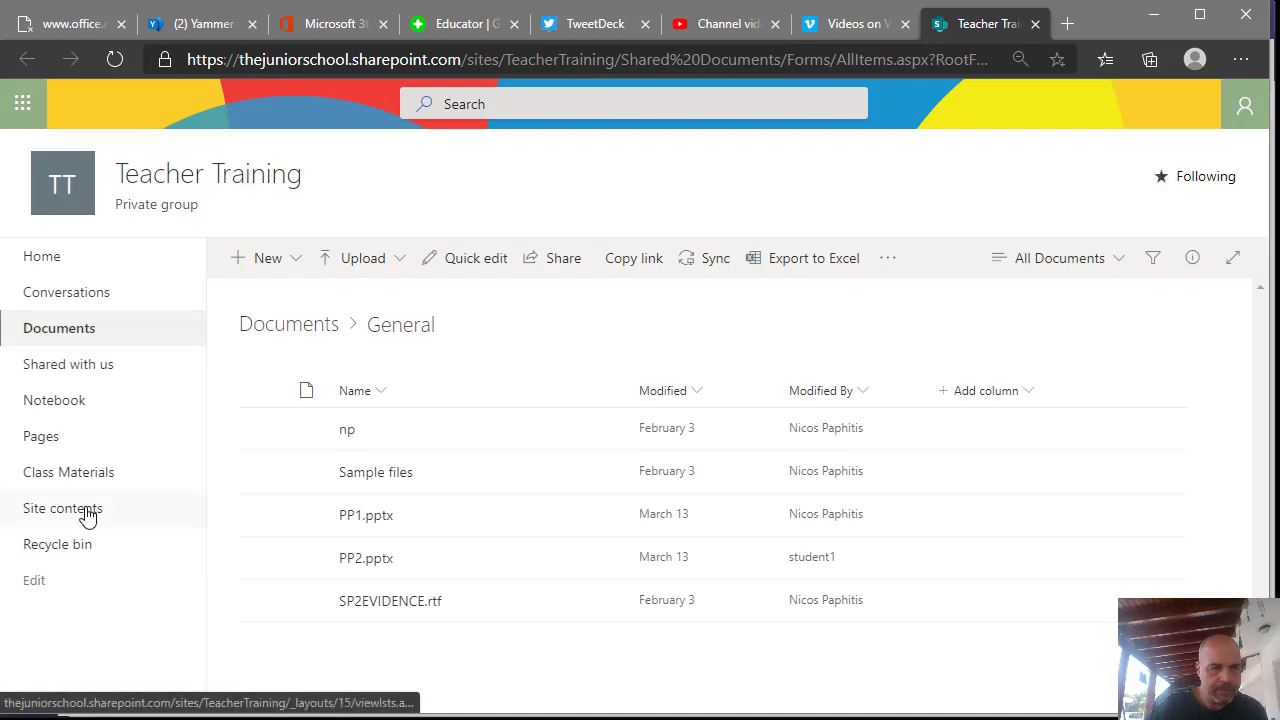
click(87, 513)
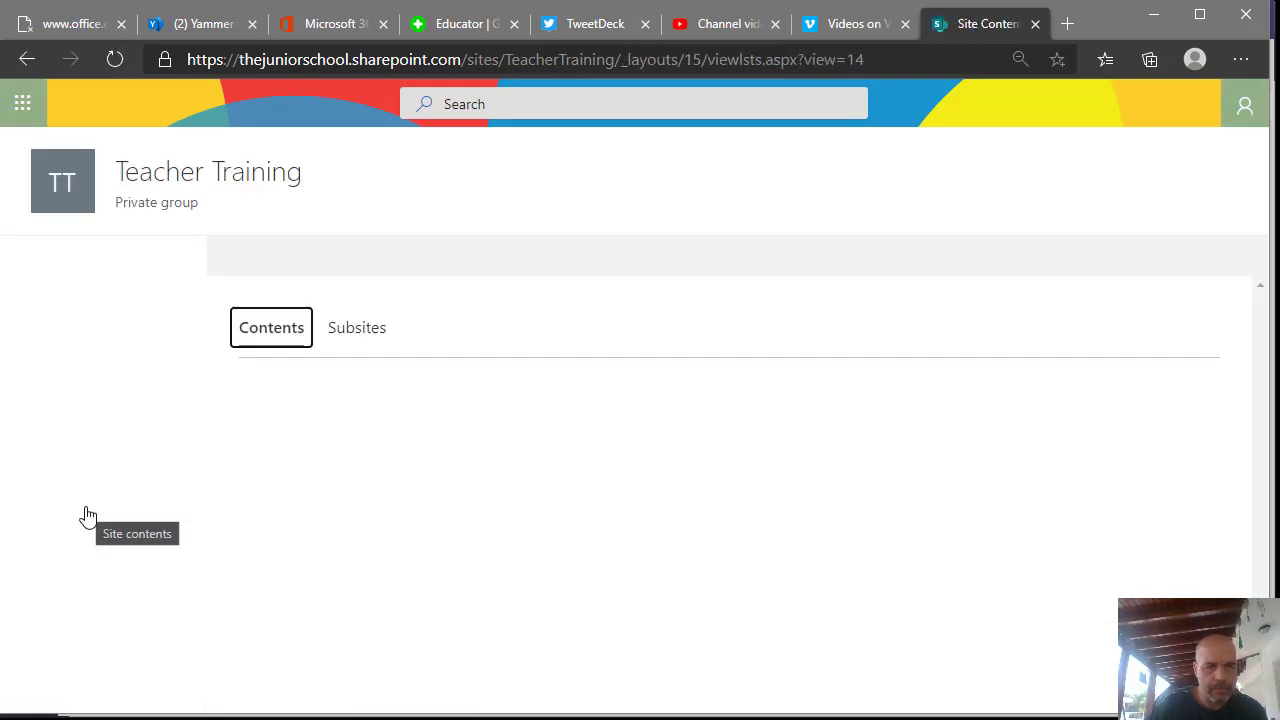
scroll(495, 520, down, 3)
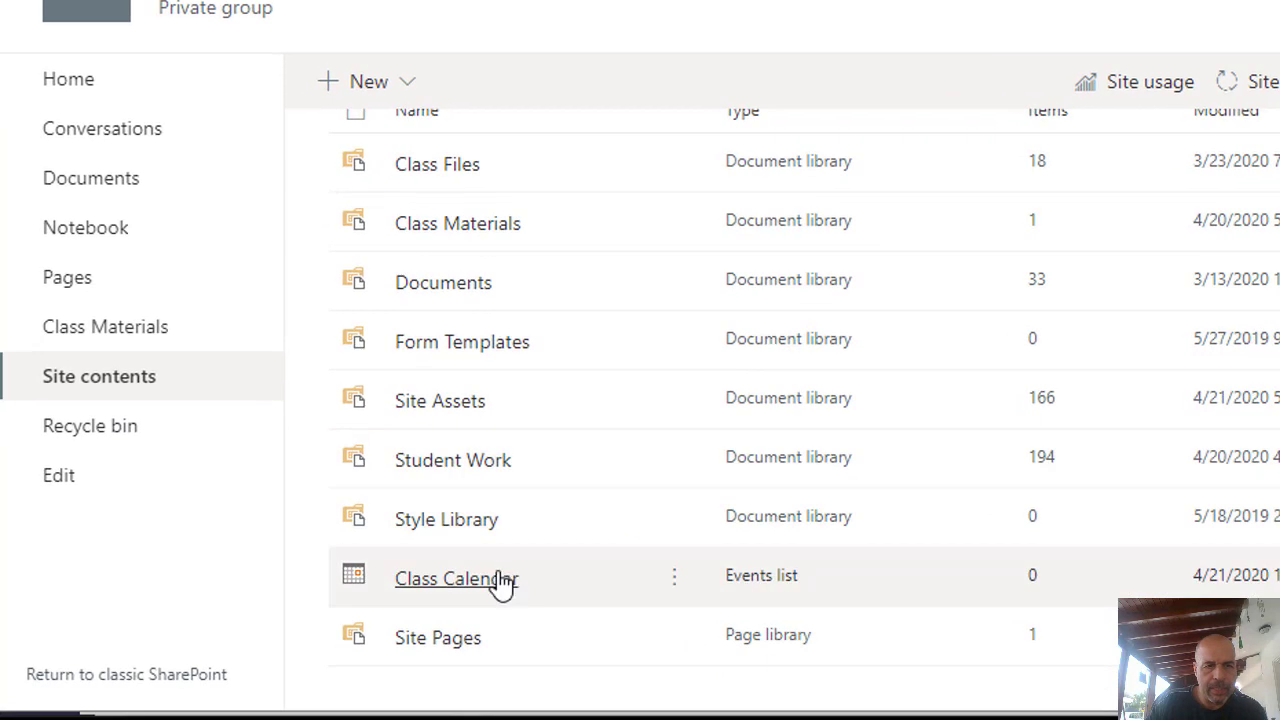
click(676, 582)
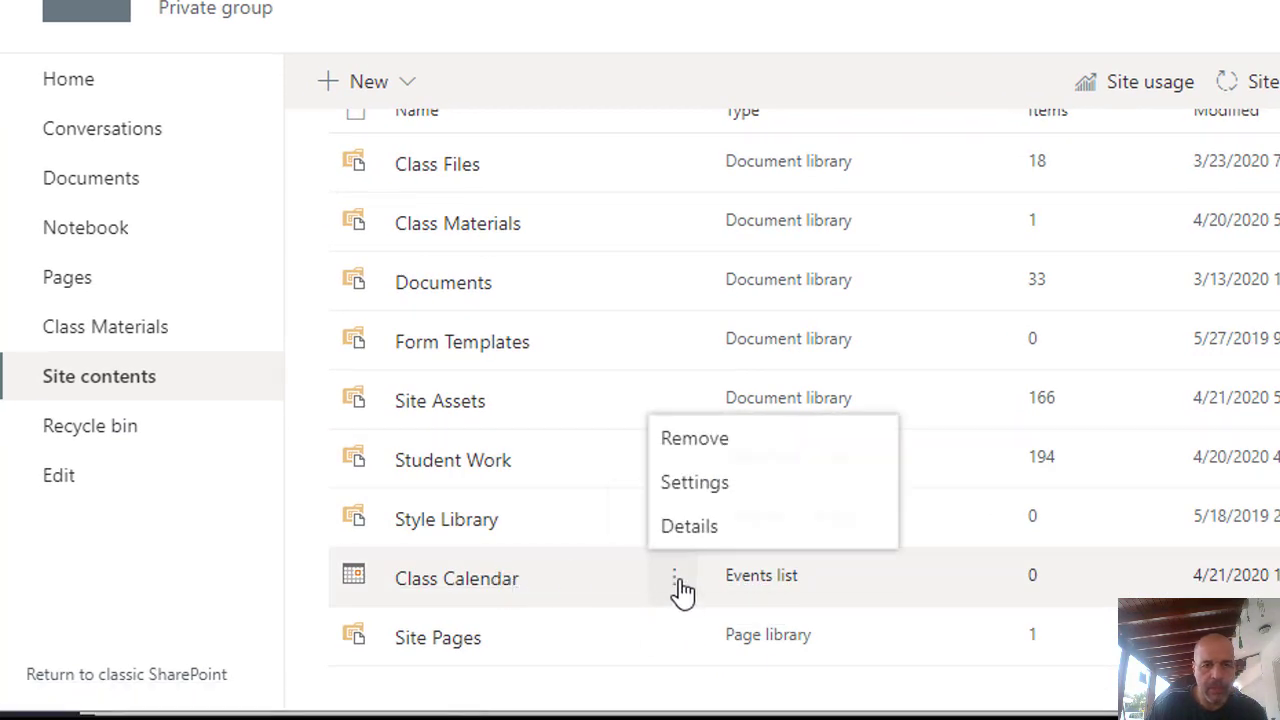
click(722, 485)
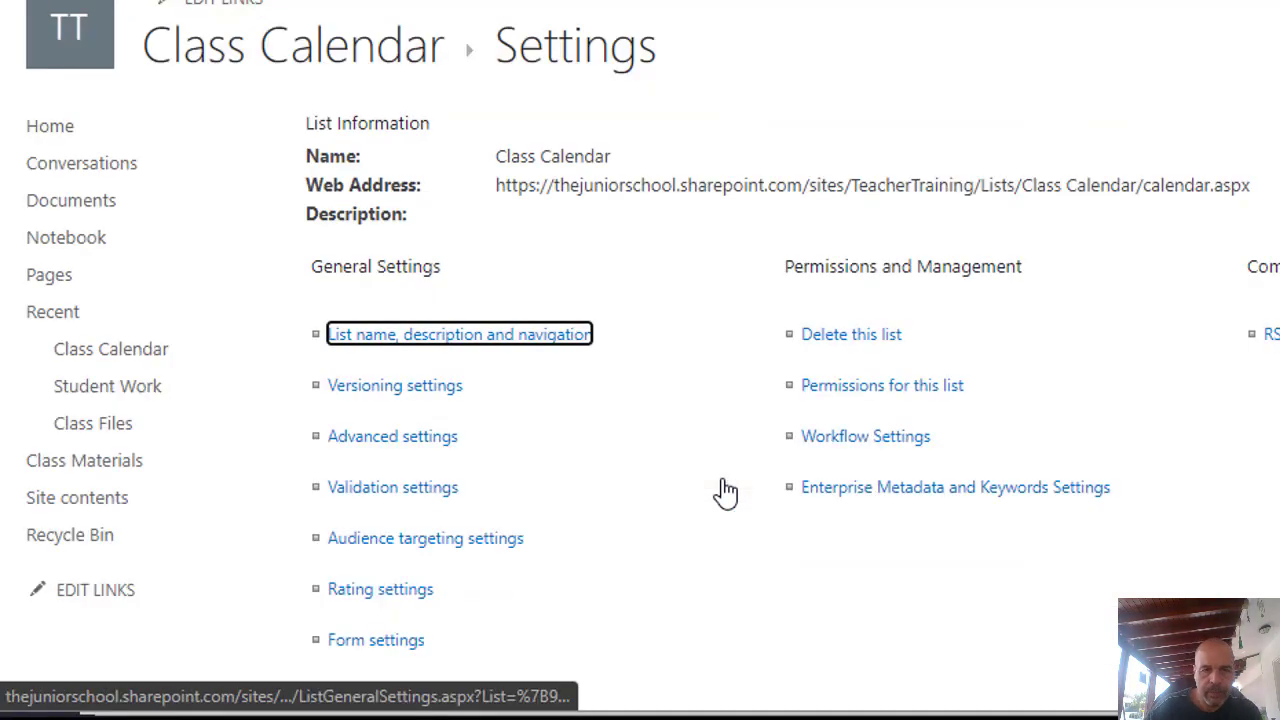
scroll(630, 295, down, 3)
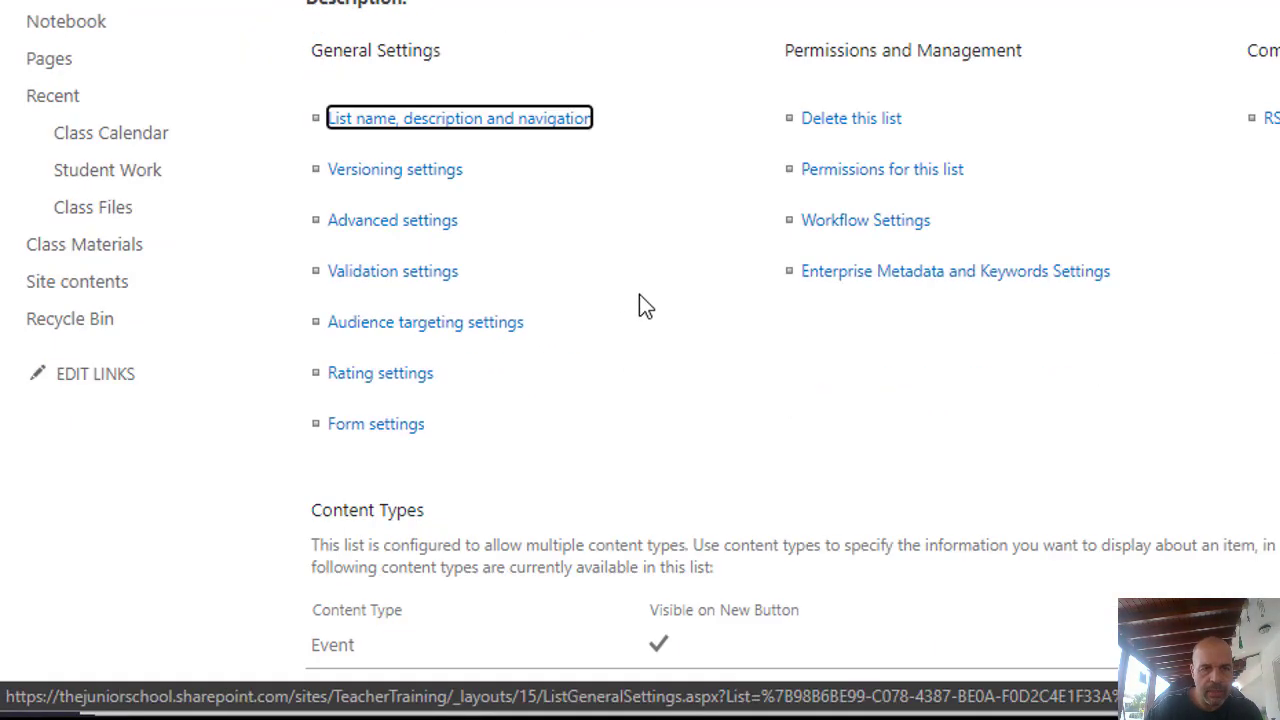
Step: Open the Class Calendar's list permissions and stop inheriting from the Teacher Training site
click(862, 162)
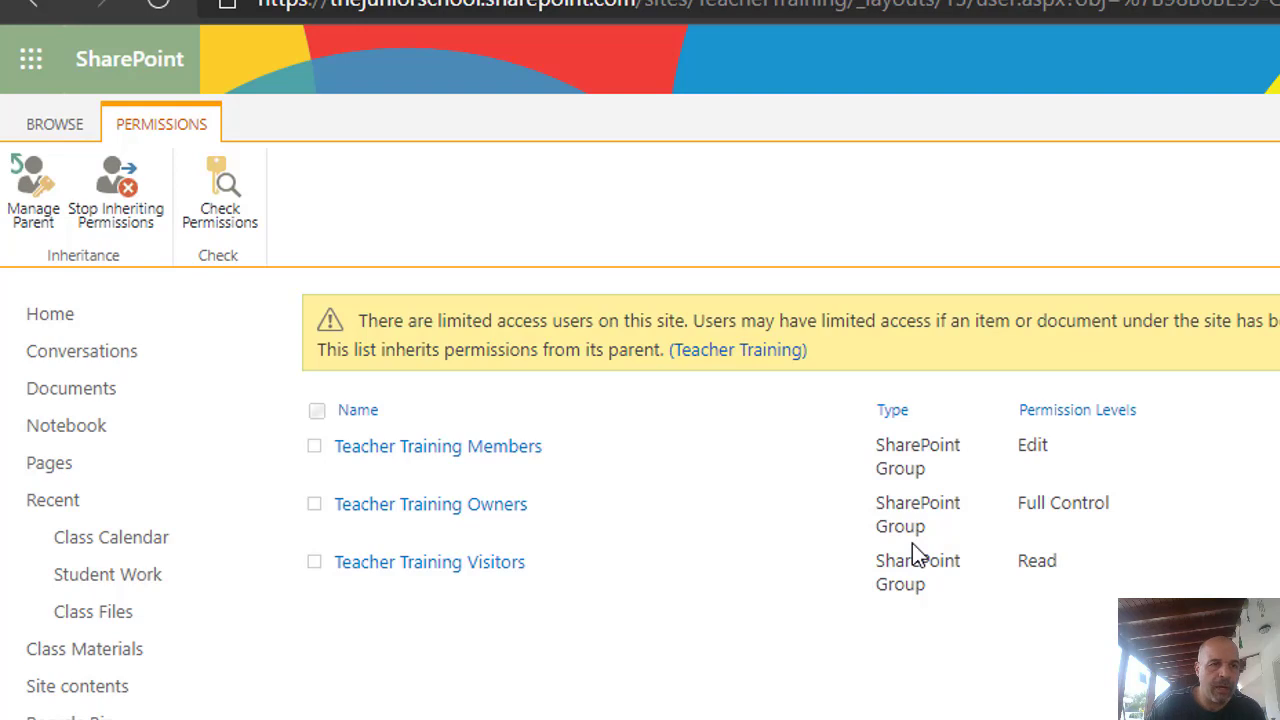
click(113, 197)
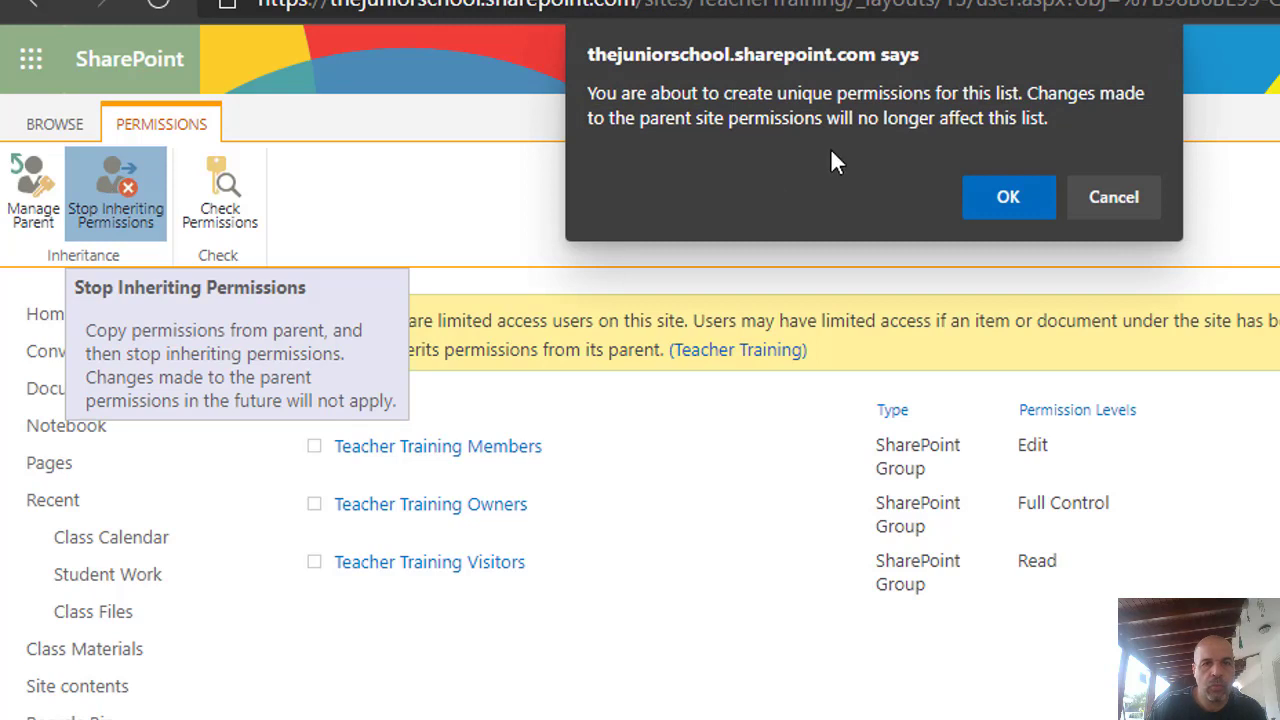
click(1011, 197)
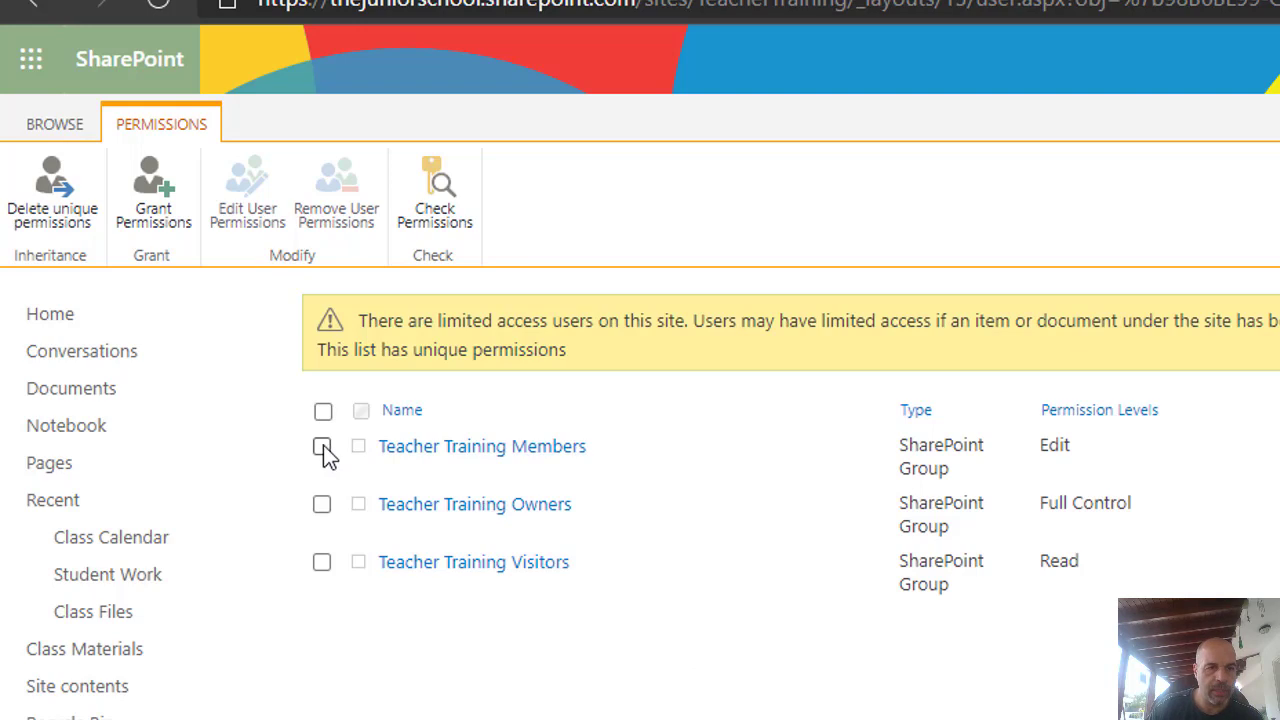
Step: Select only the Teacher Training Members group and swap its Edit permission for Read
click(320, 510)
click(326, 506)
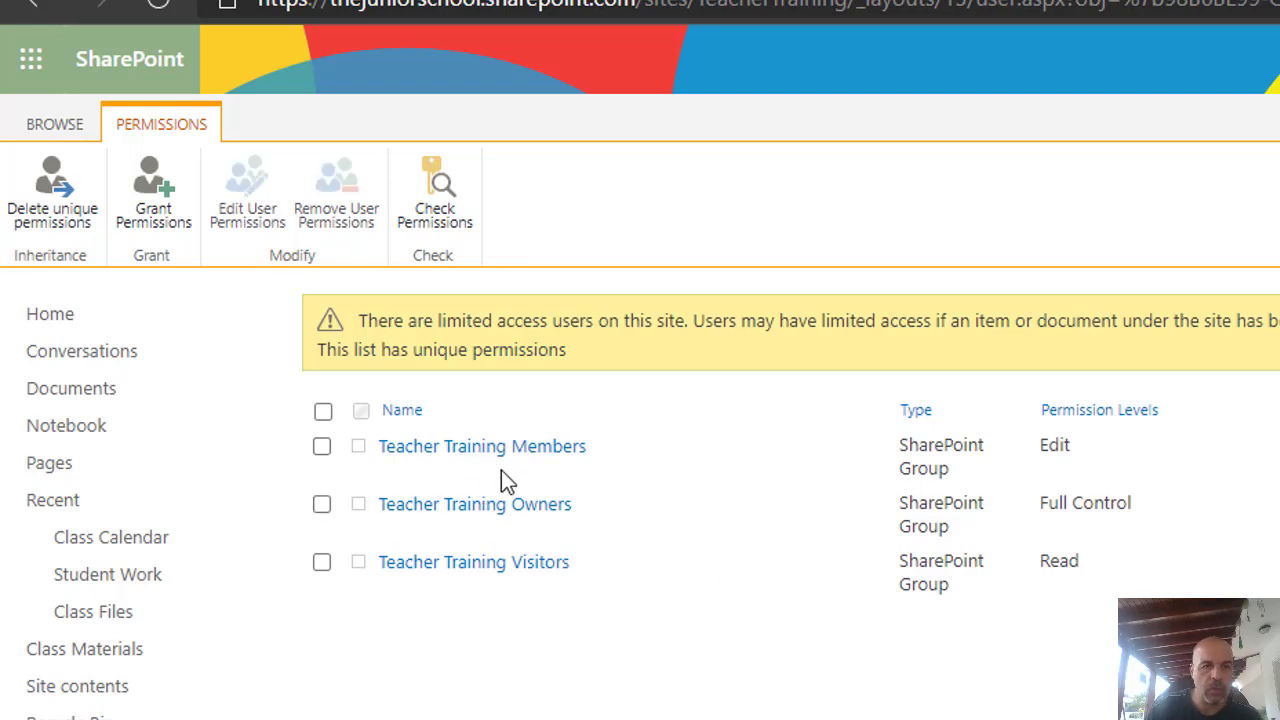
click(322, 448)
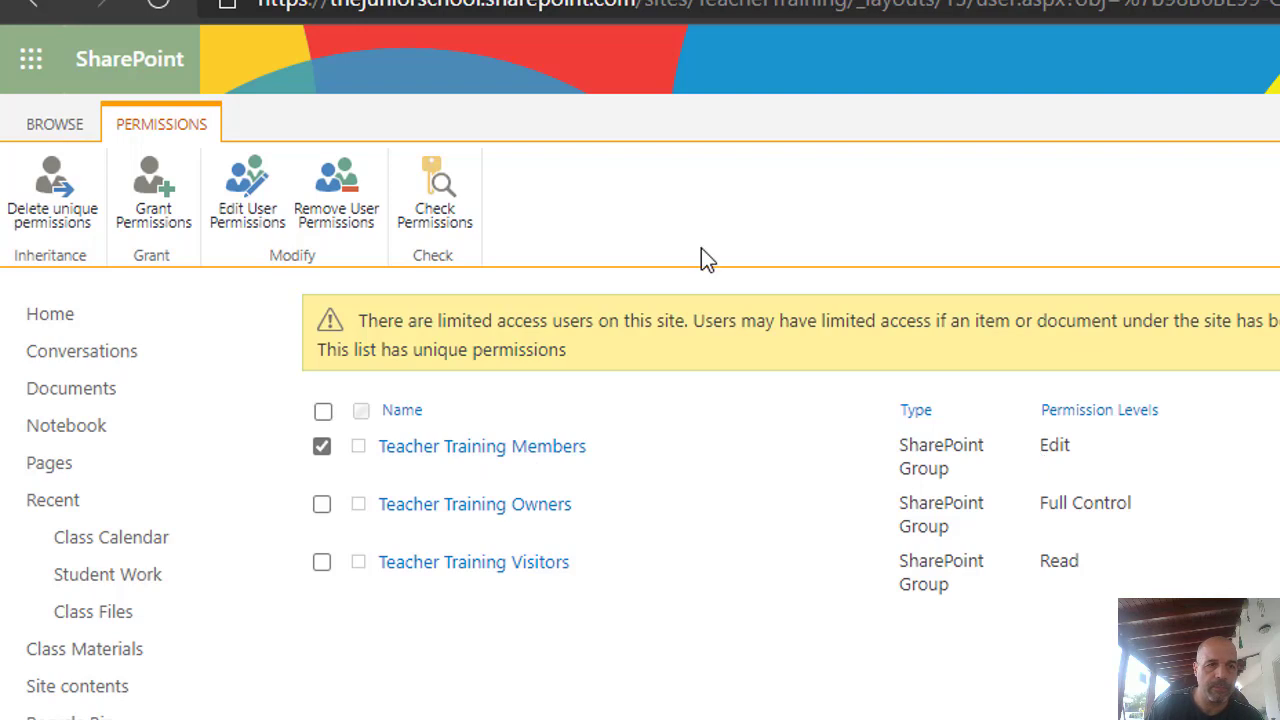
click(266, 220)
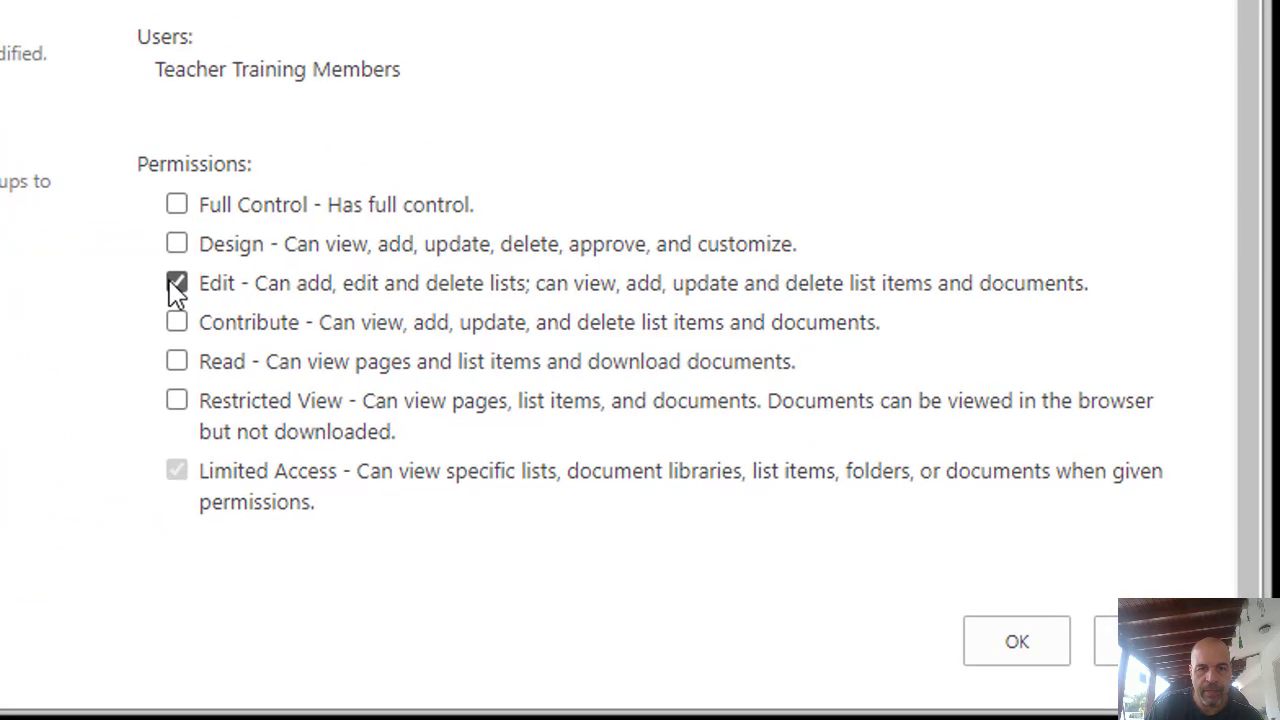
click(177, 363)
click(177, 284)
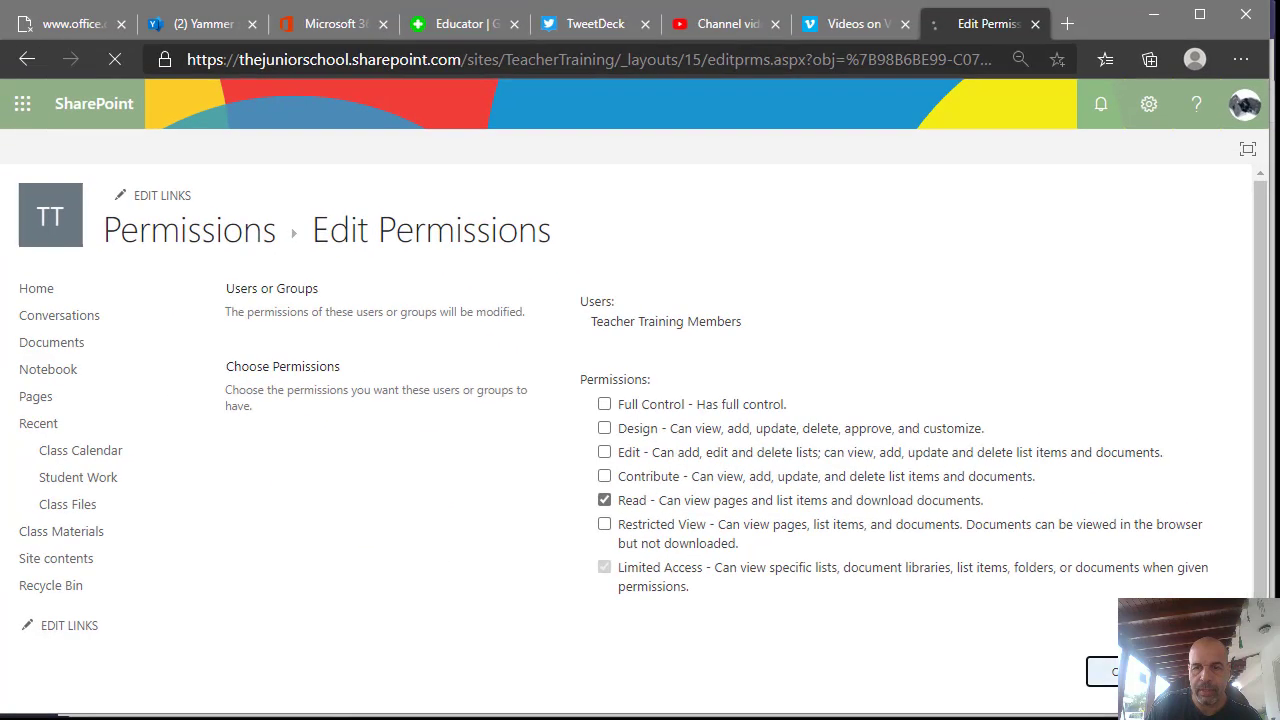
click(990, 641)
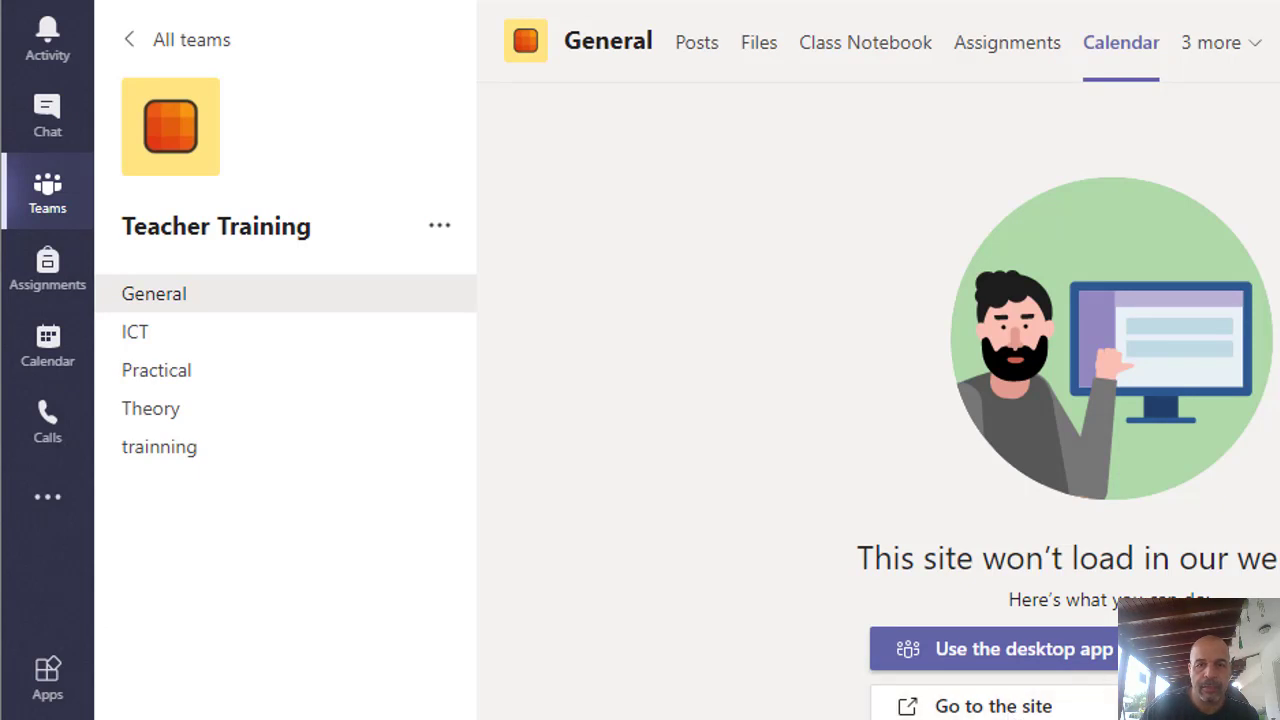
Step: Open the Class Calendar on its SharePoint site and show the day view for April 7, 2020
click(1057, 710)
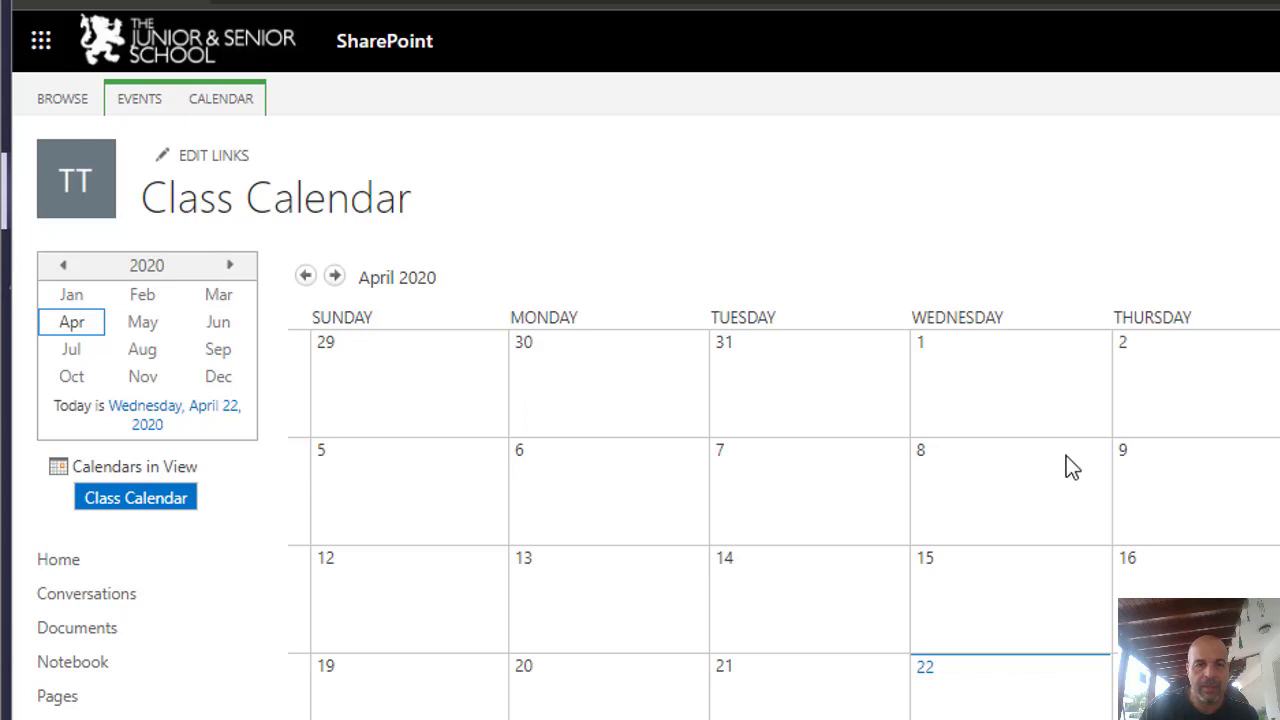
click(720, 450)
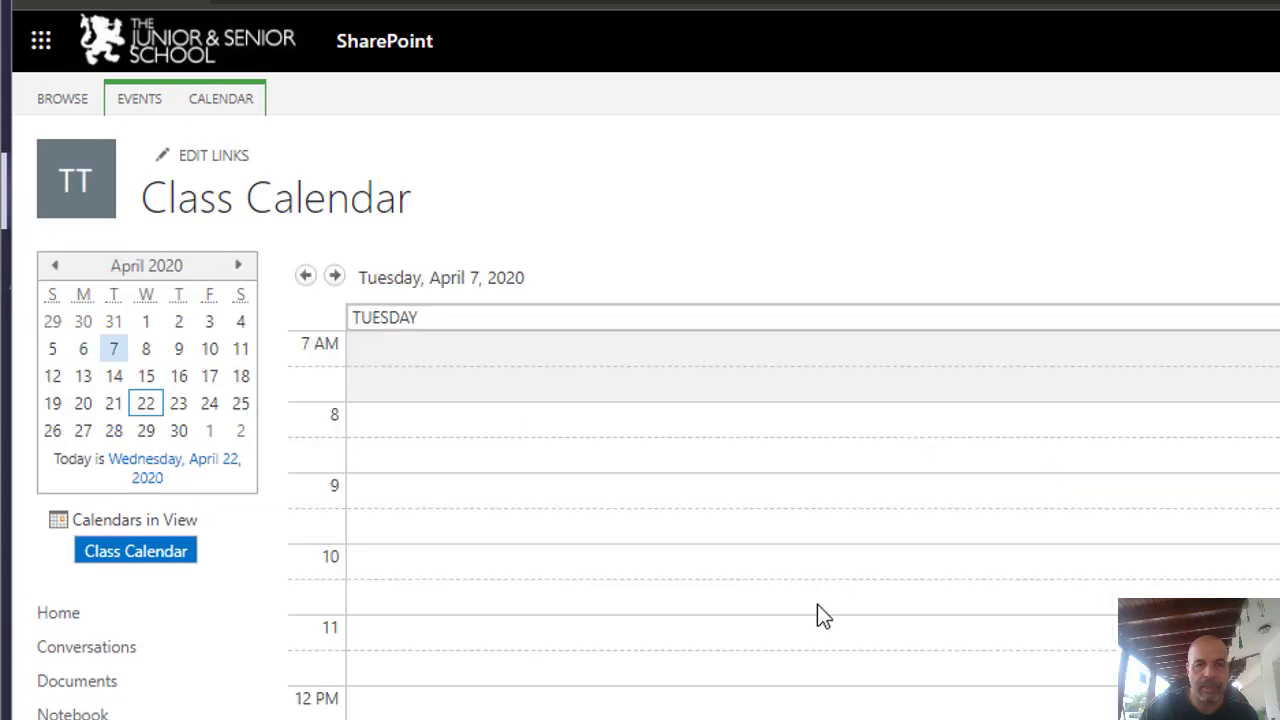